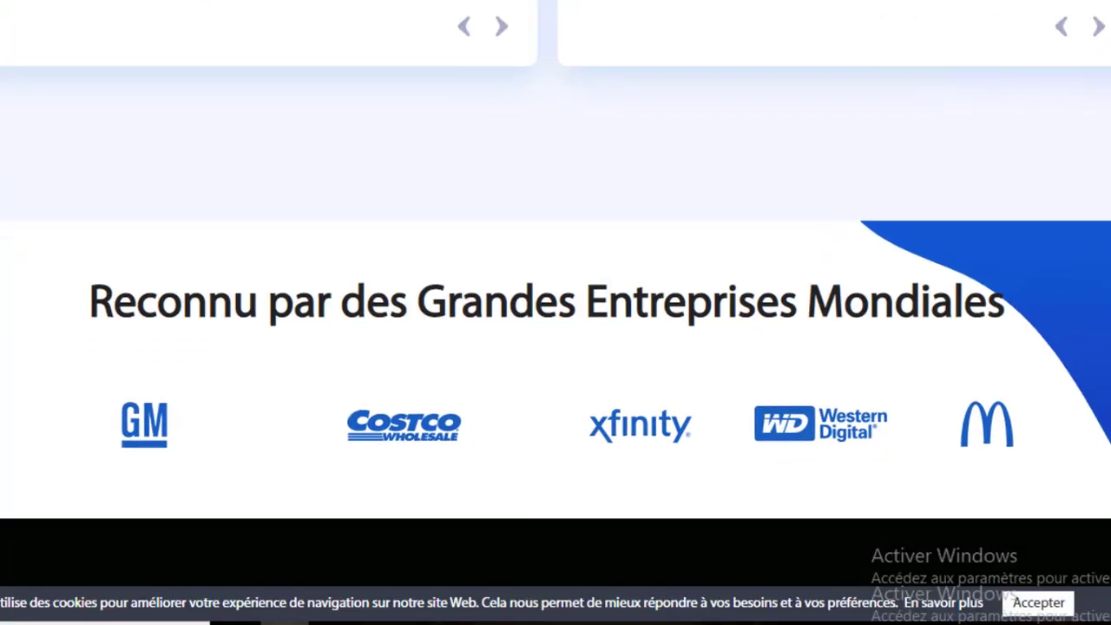
scroll(556, 312, down, 1)
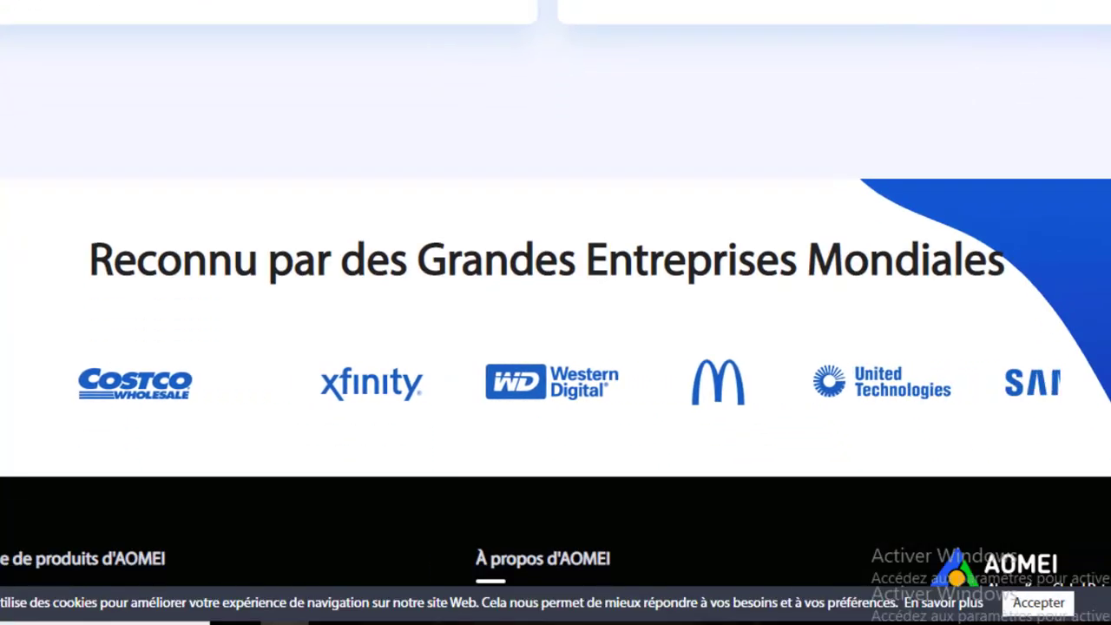
scroll(555, 295, up, 1)
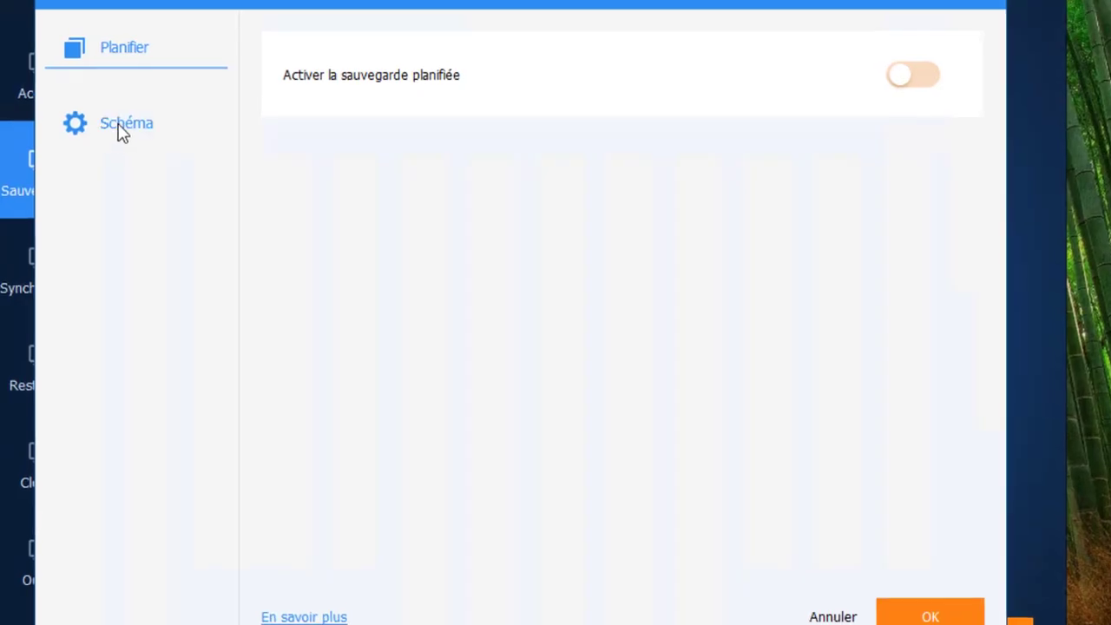
click(116, 131)
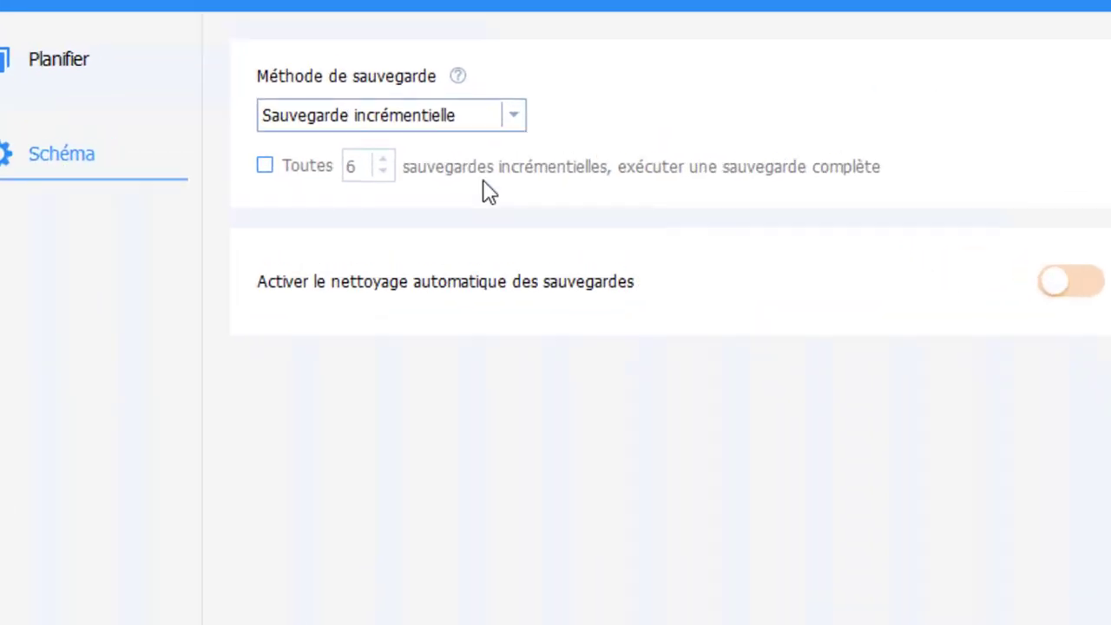
click(558, 158)
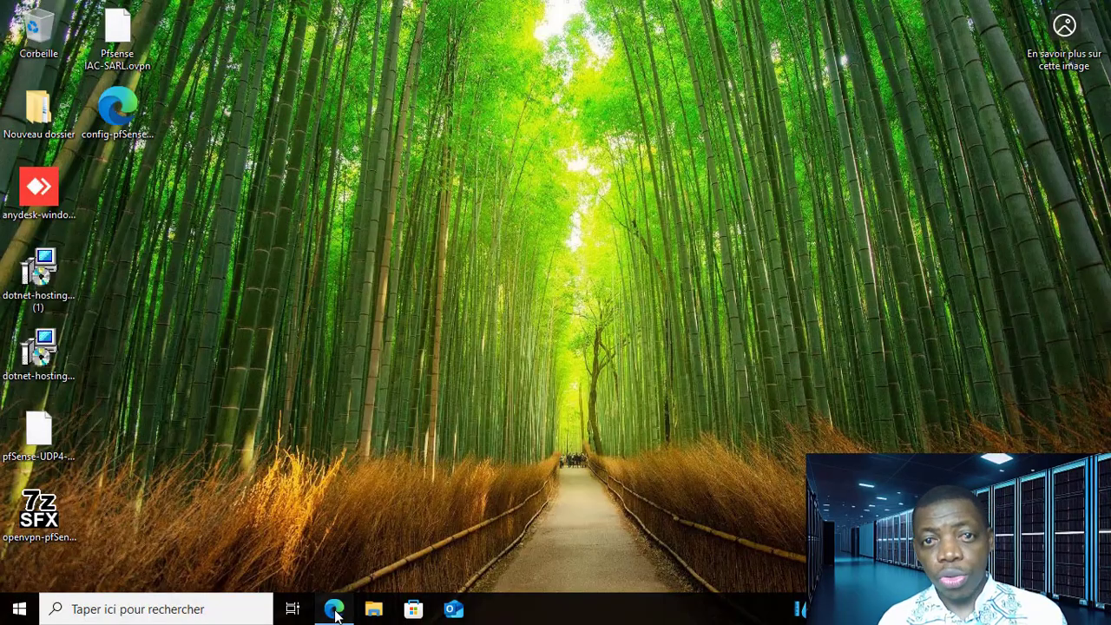
- Search the web in Microsoft Edge for "aomei backupper" and open the AOMEI Backupper page on aomei.fr
click(334, 609)
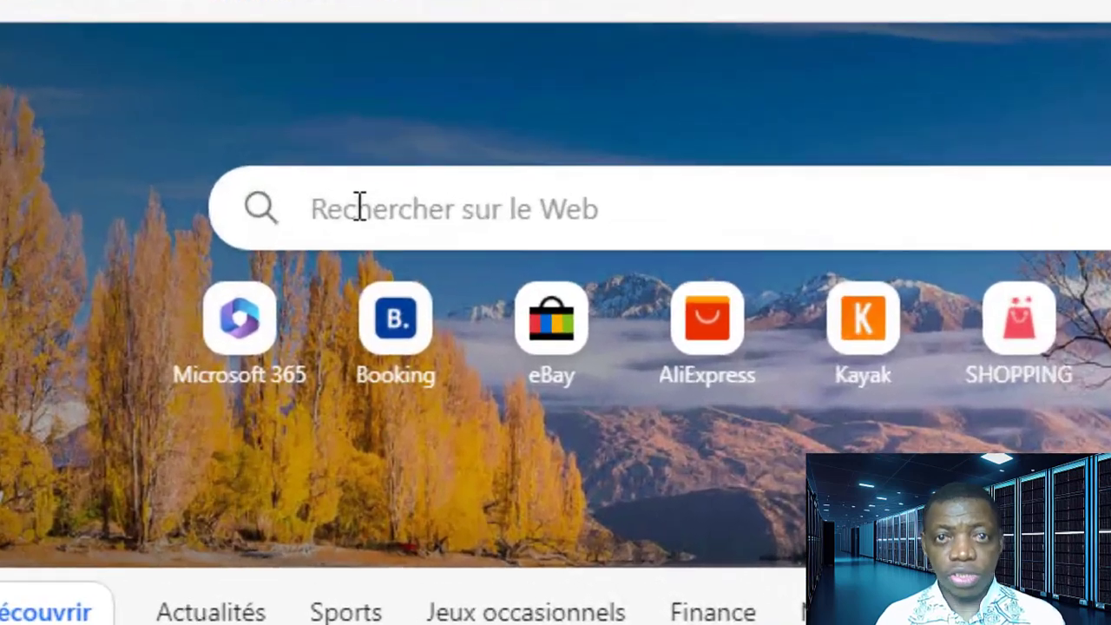
click(359, 208)
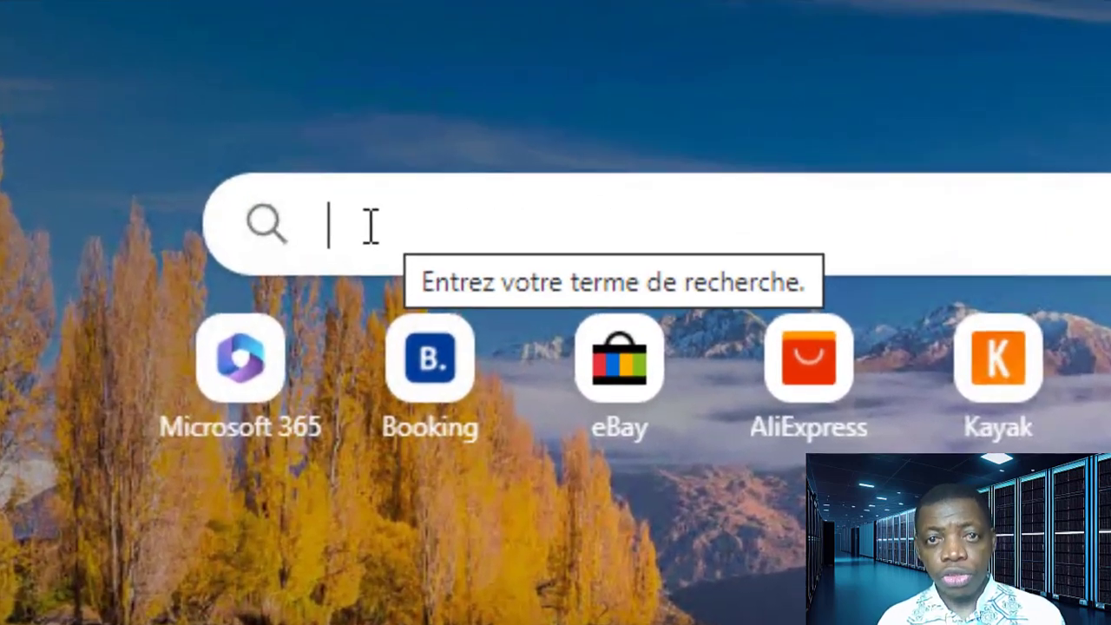
text(aomei)
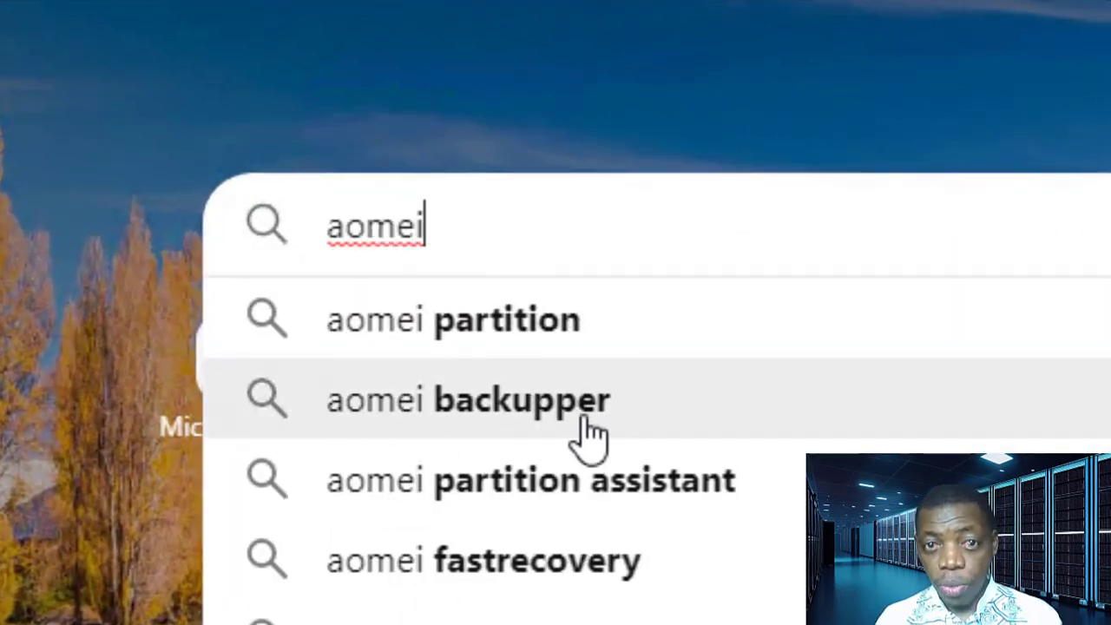
click(512, 403)
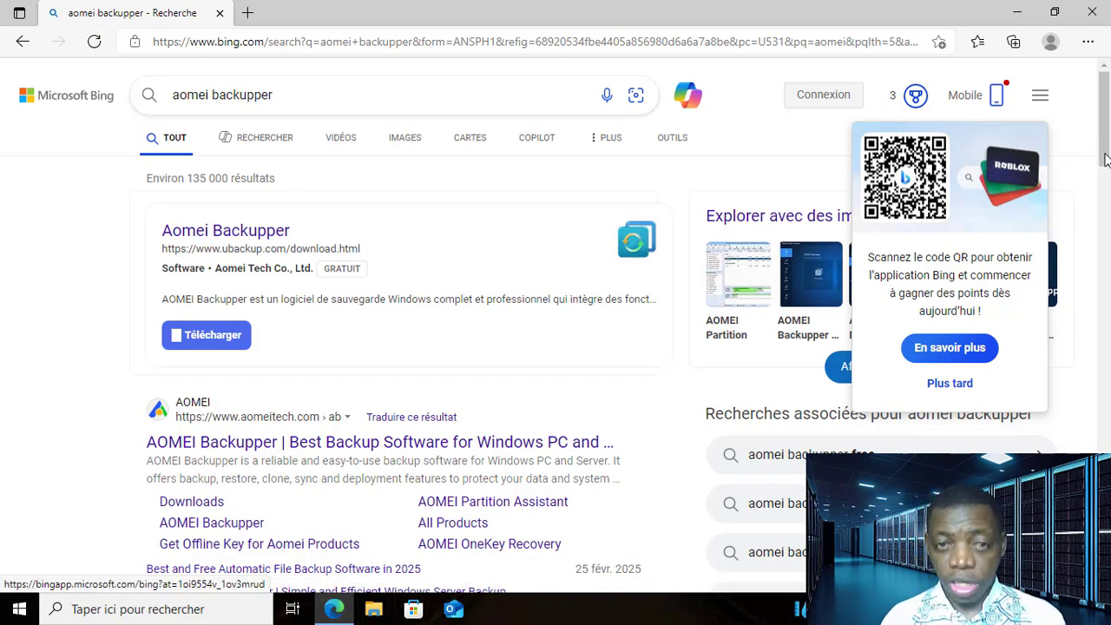
drag(1105, 159, 1107, 241)
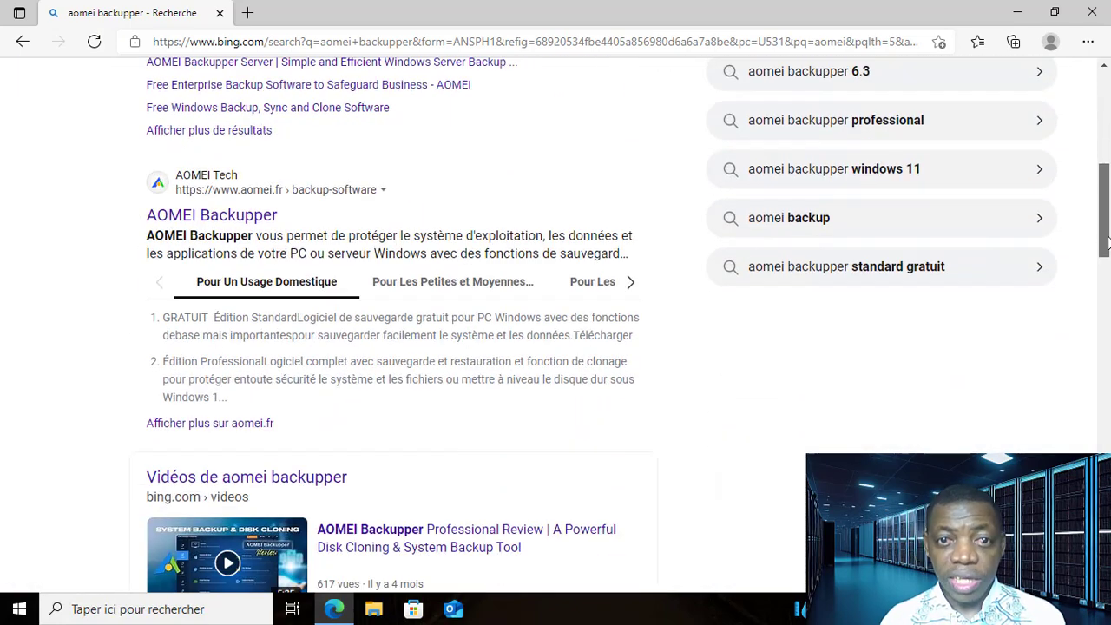
click(217, 221)
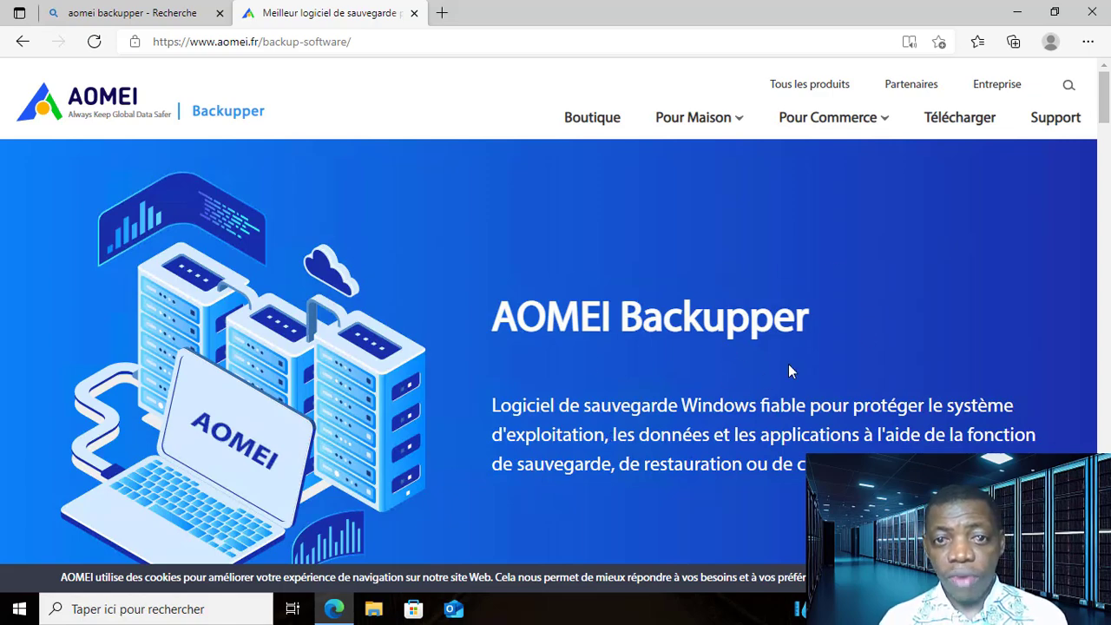
- Examine the AOMEI Backupper editions for home, small business and enterprise use, including their descriptions, prices and the centralized backup console
drag(1104, 96, 1102, 293)
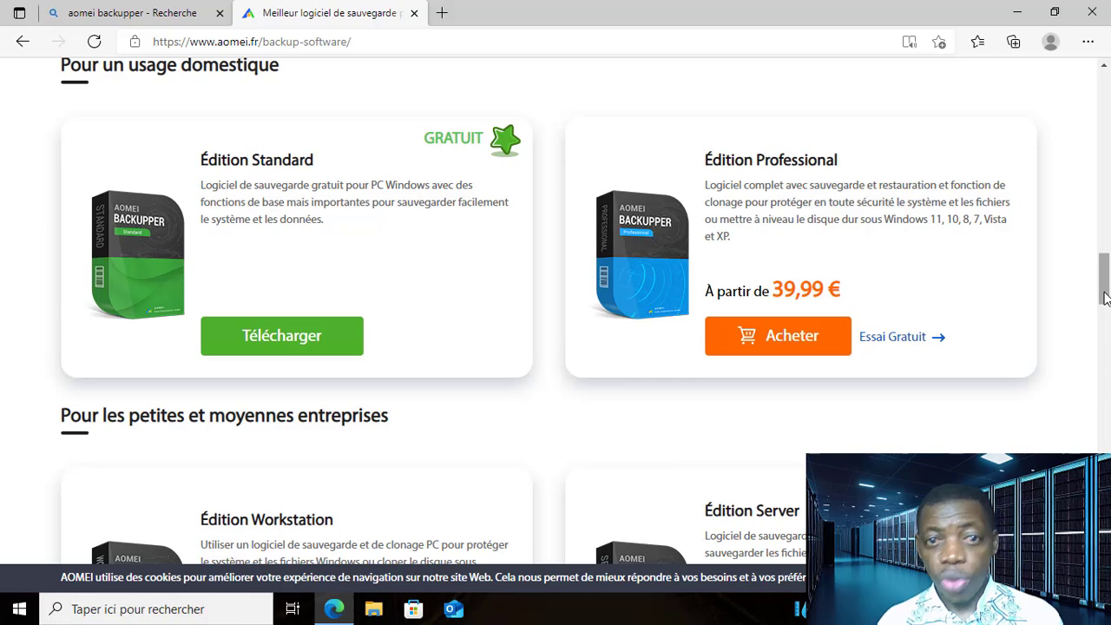
drag(1105, 299, 1105, 340)
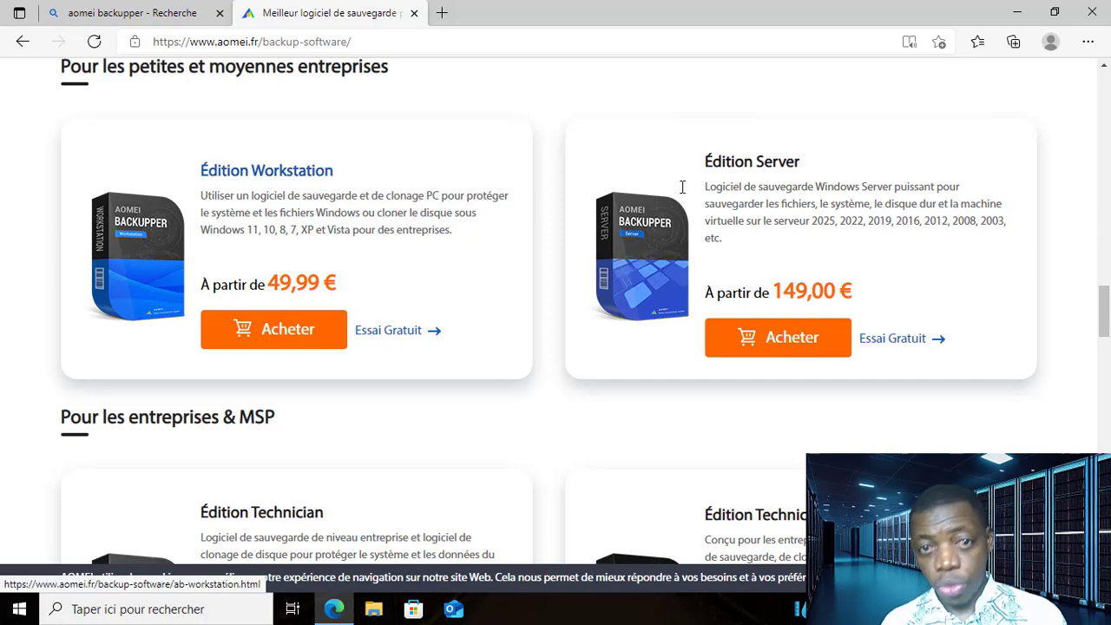
drag(703, 159, 885, 230)
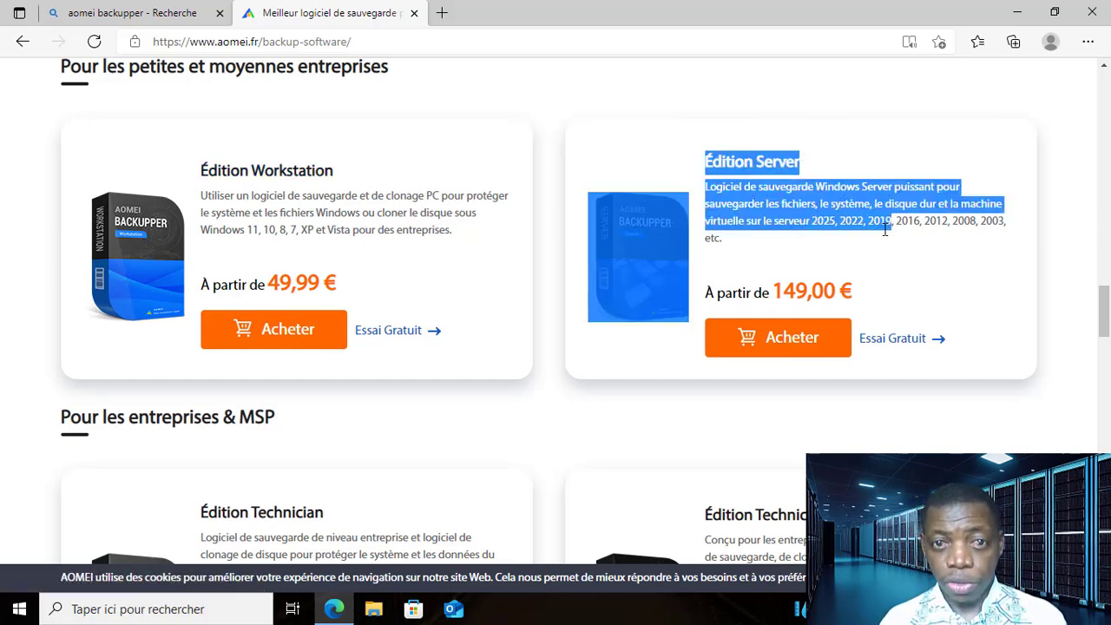
click(1058, 246)
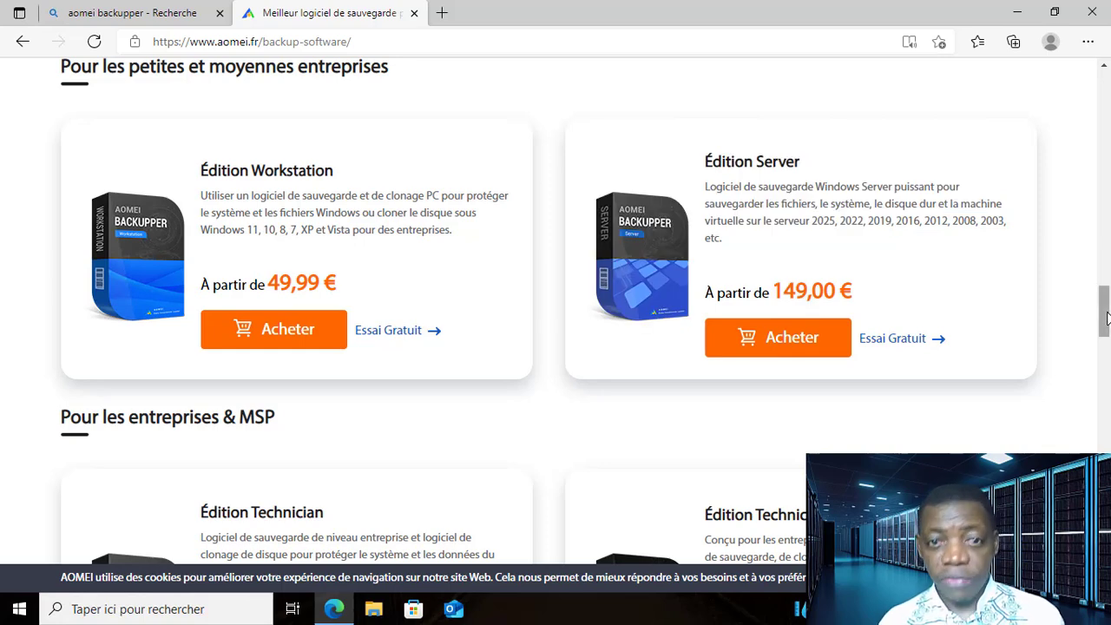
scroll(1106, 335, down, 5)
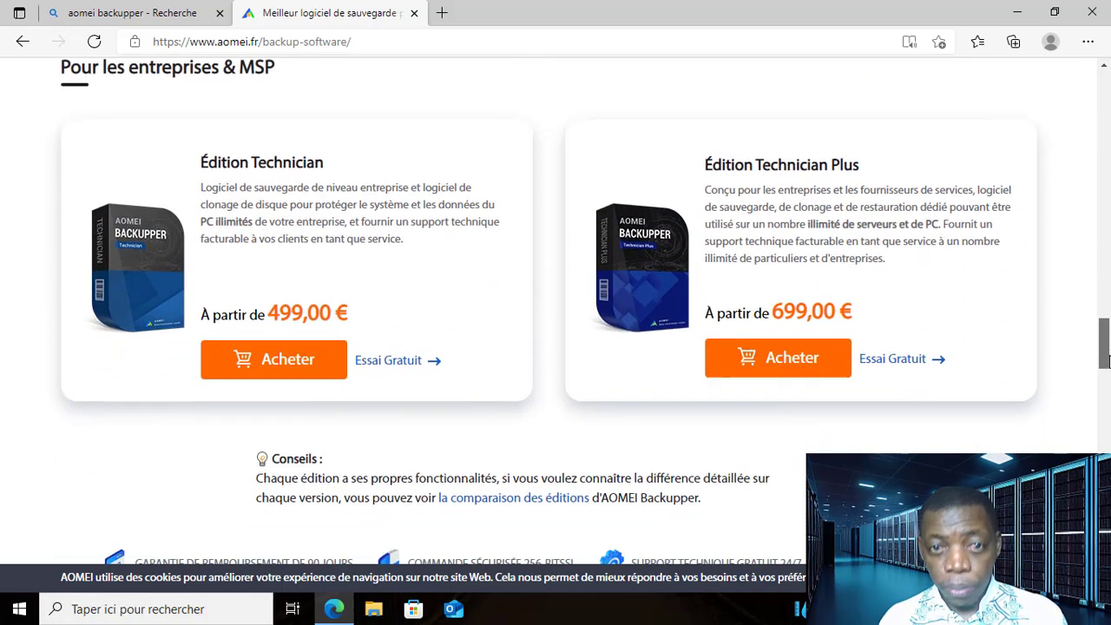
scroll(1107, 362, down, 6)
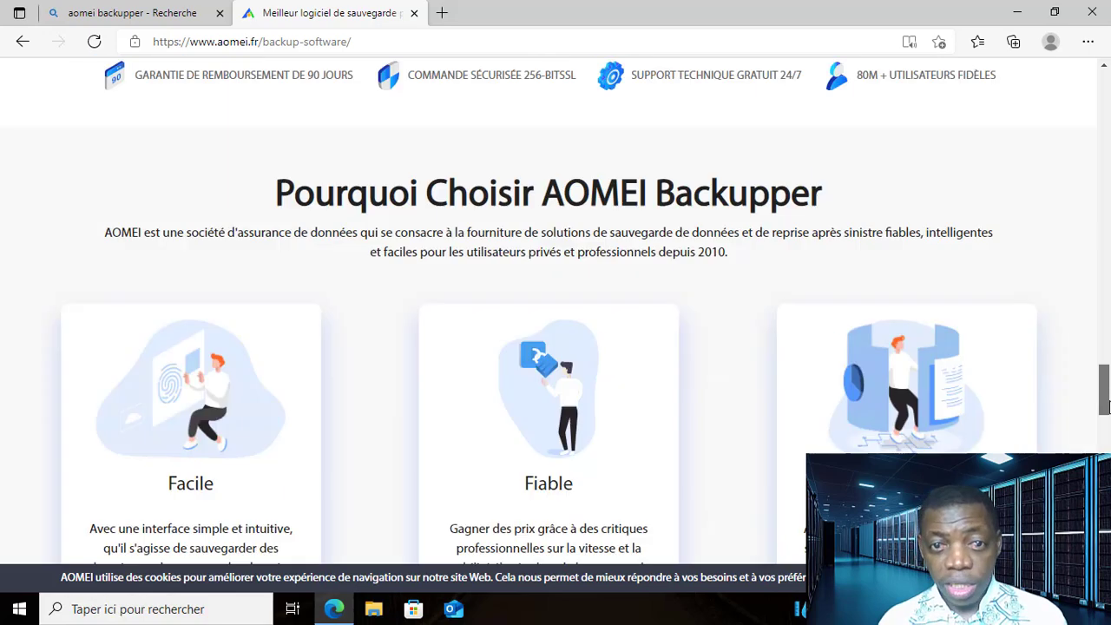
scroll(521, 347, down, 10)
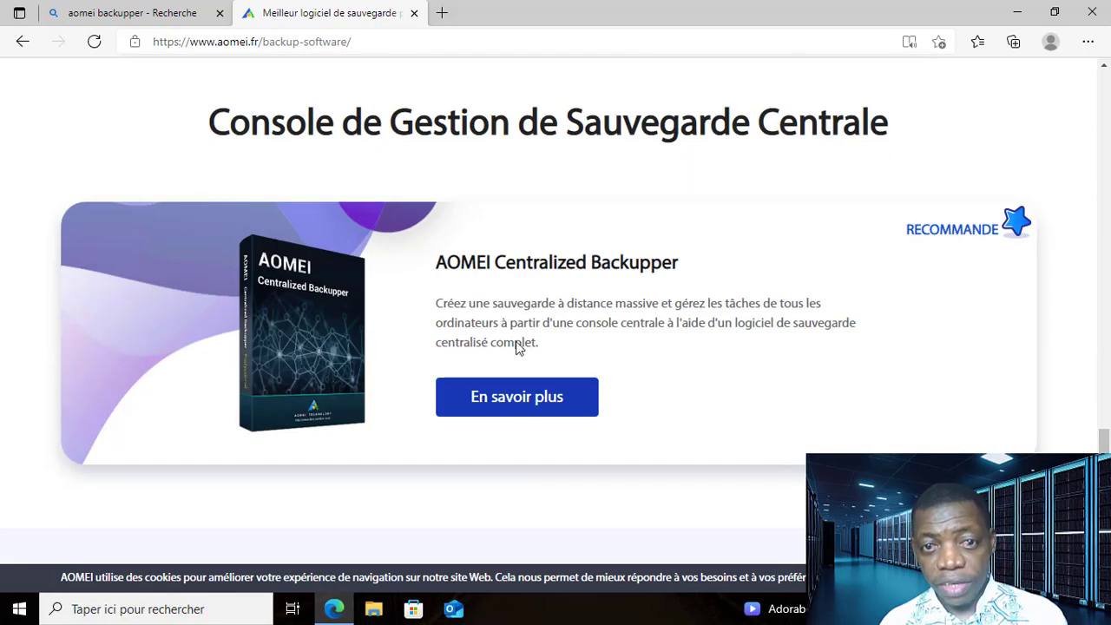
scroll(555, 347, down, 4)
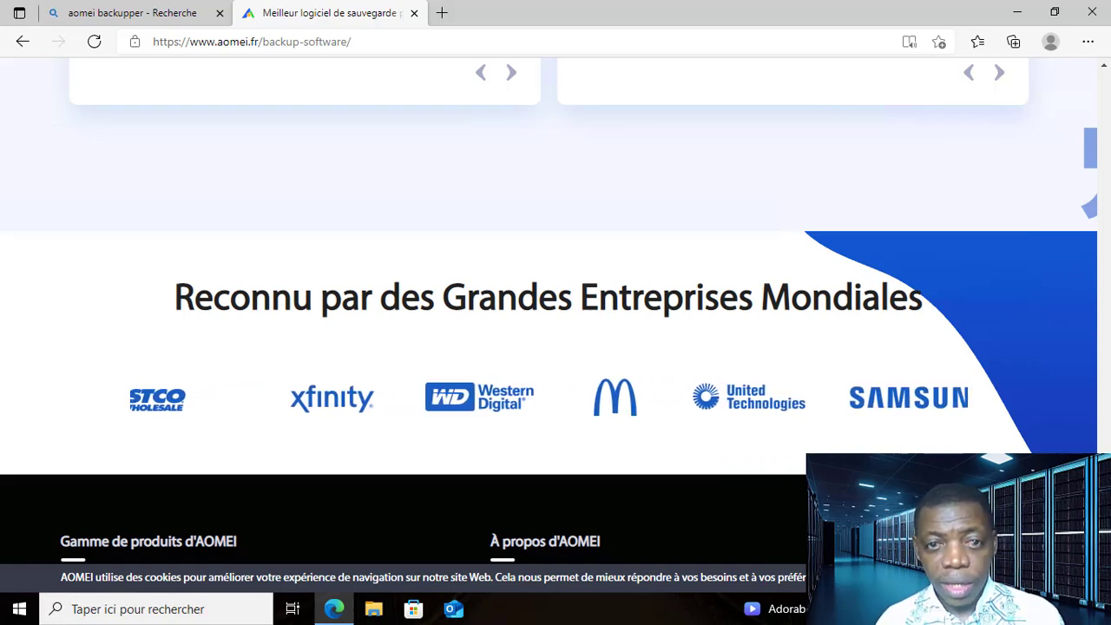
scroll(1107, 445, up, 5)
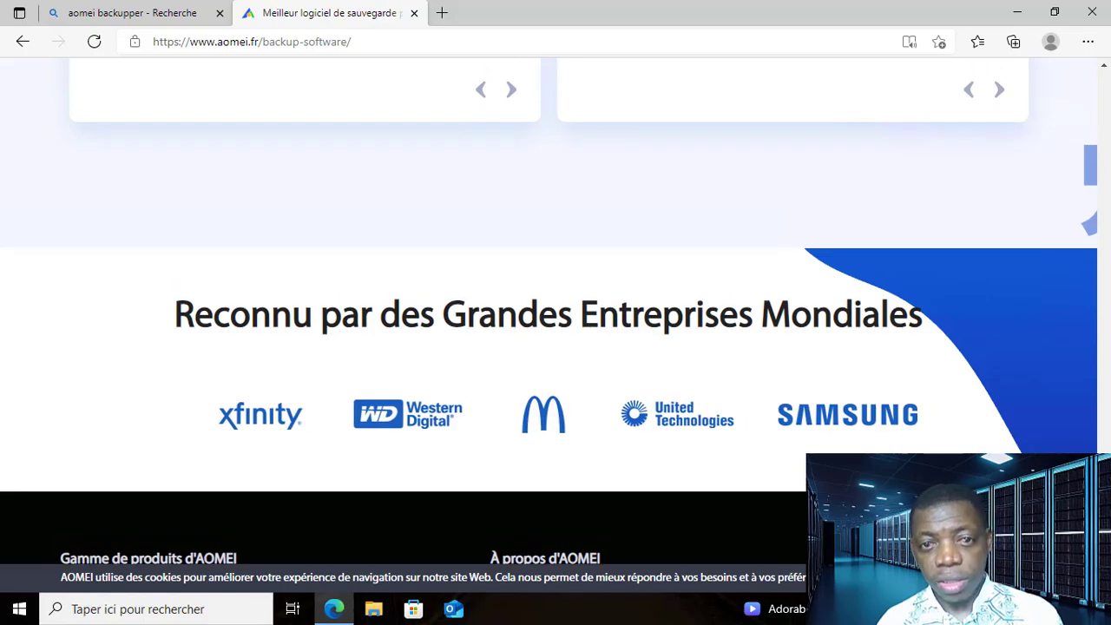
scroll(1108, 444, up, 10)
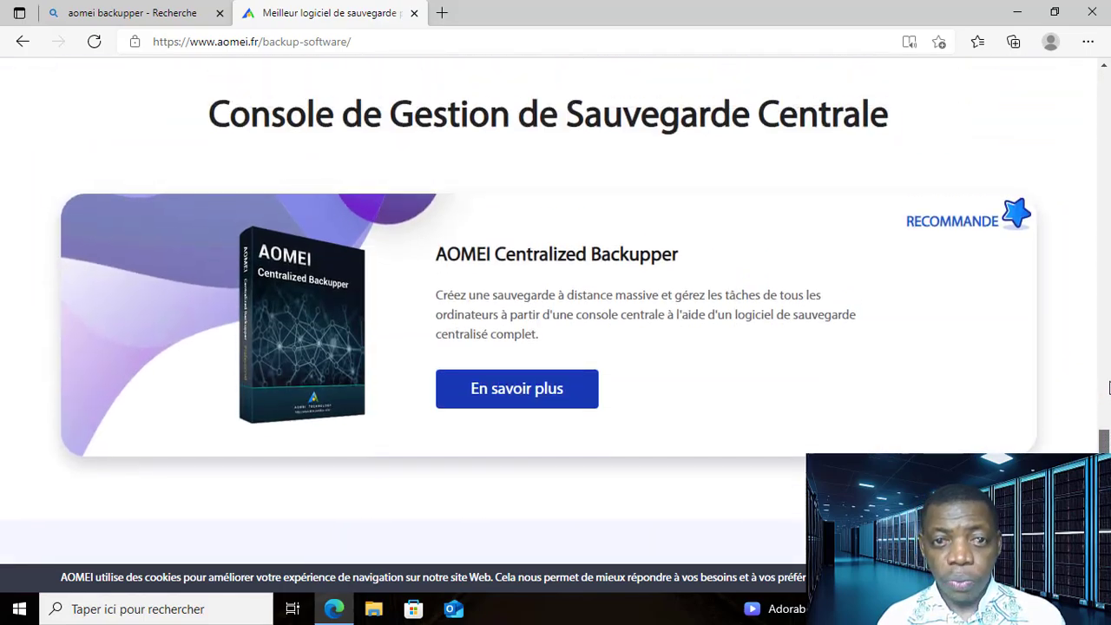
scroll(1107, 334, up, 10)
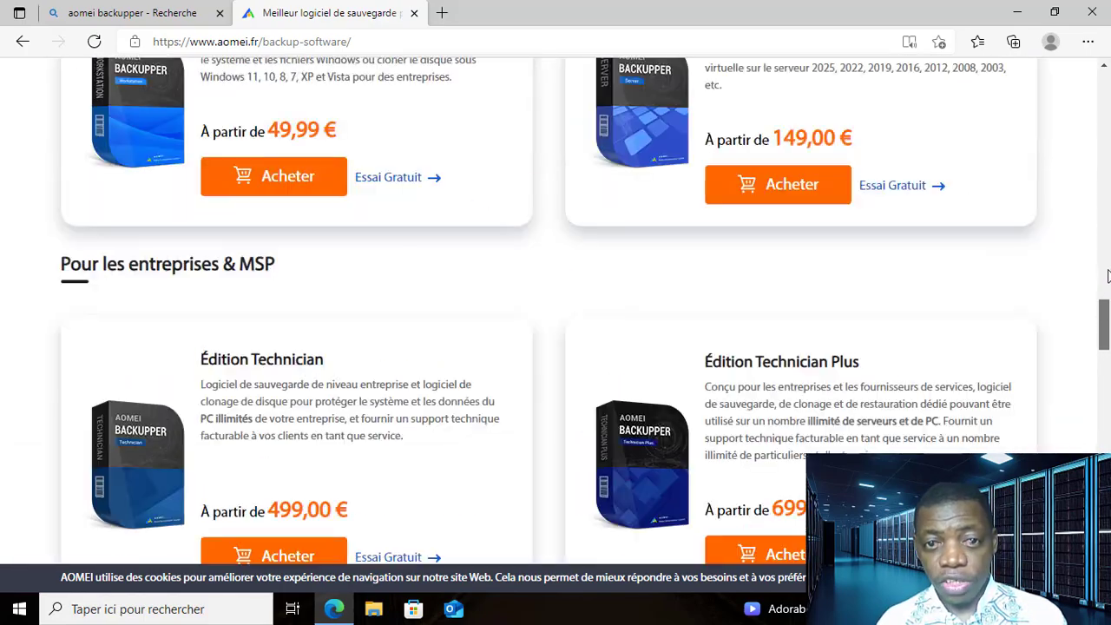
scroll(1108, 257, up, 1)
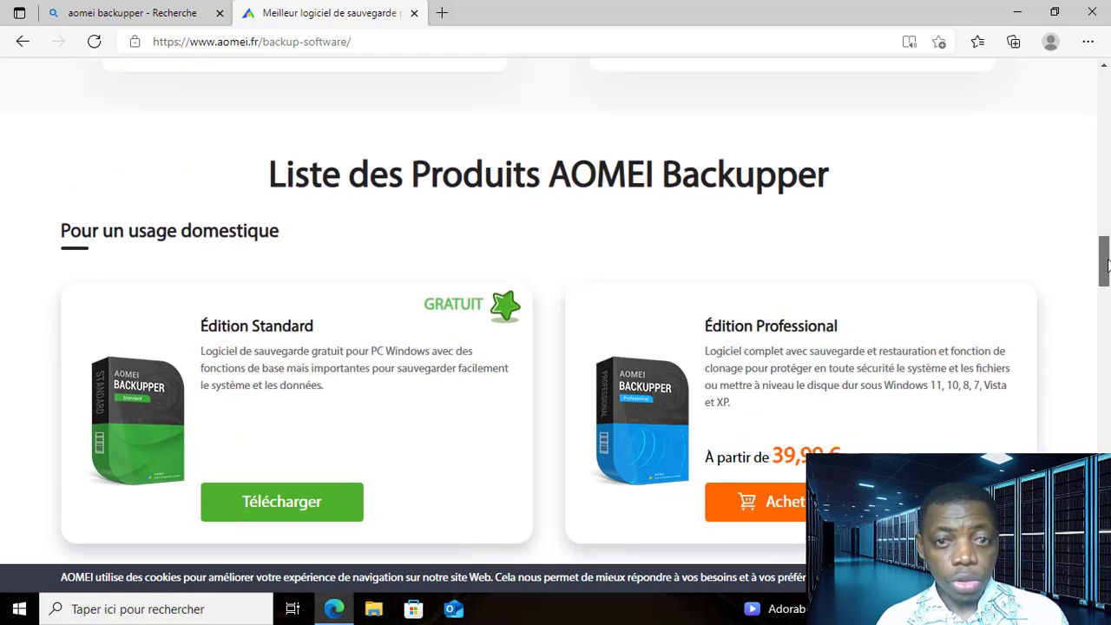
- Download the free trial of the Professional edition and show the downloaded installer in its folder
scroll(1107, 266, down, 1)
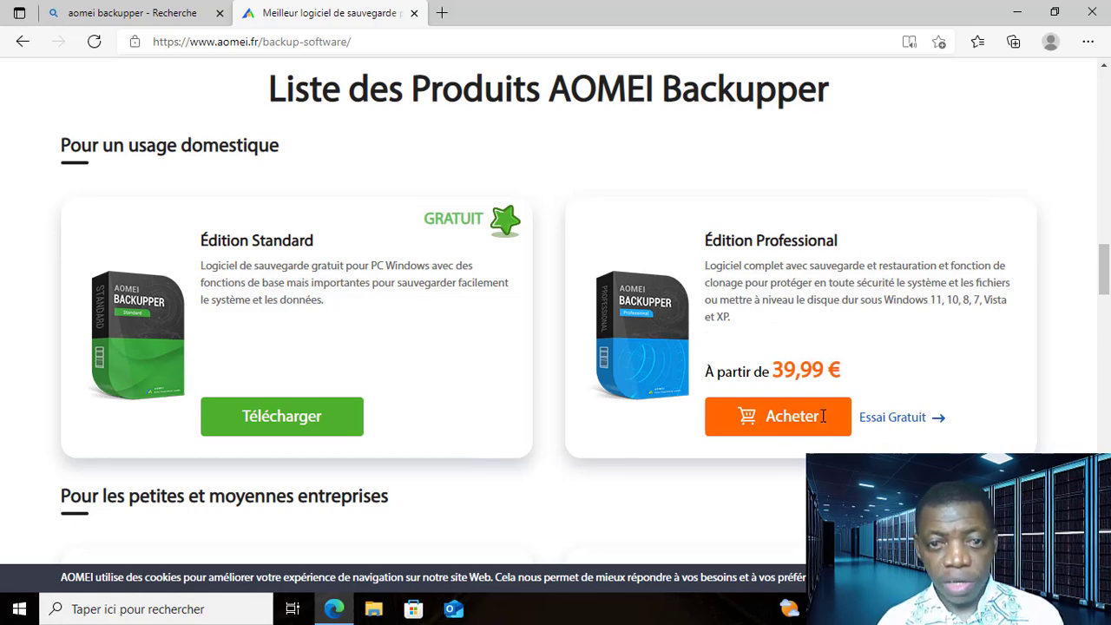
click(906, 423)
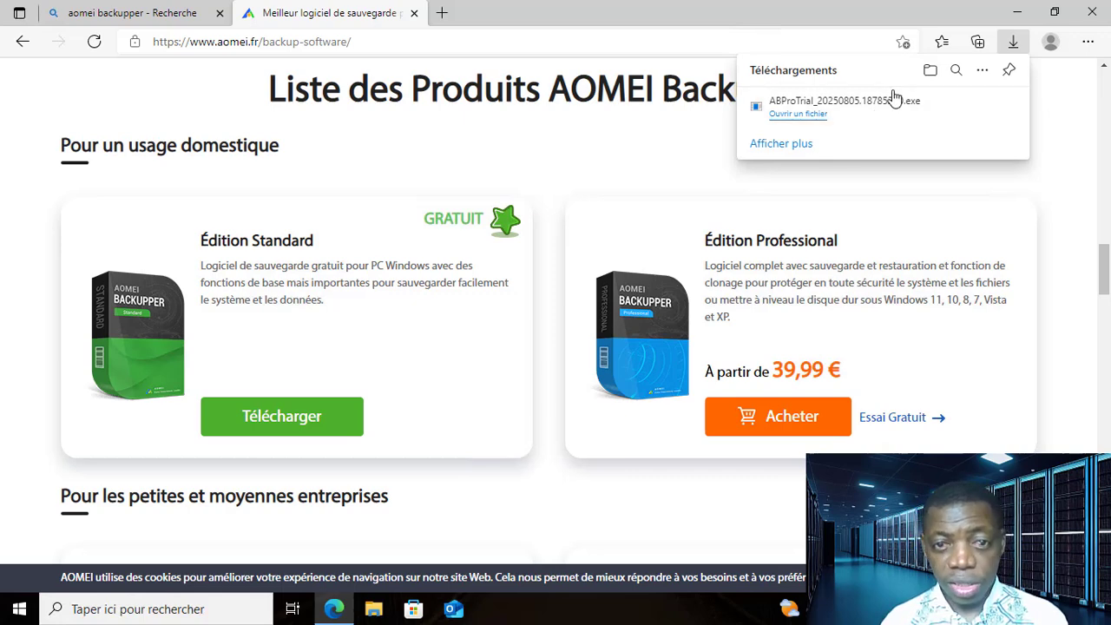
click(958, 107)
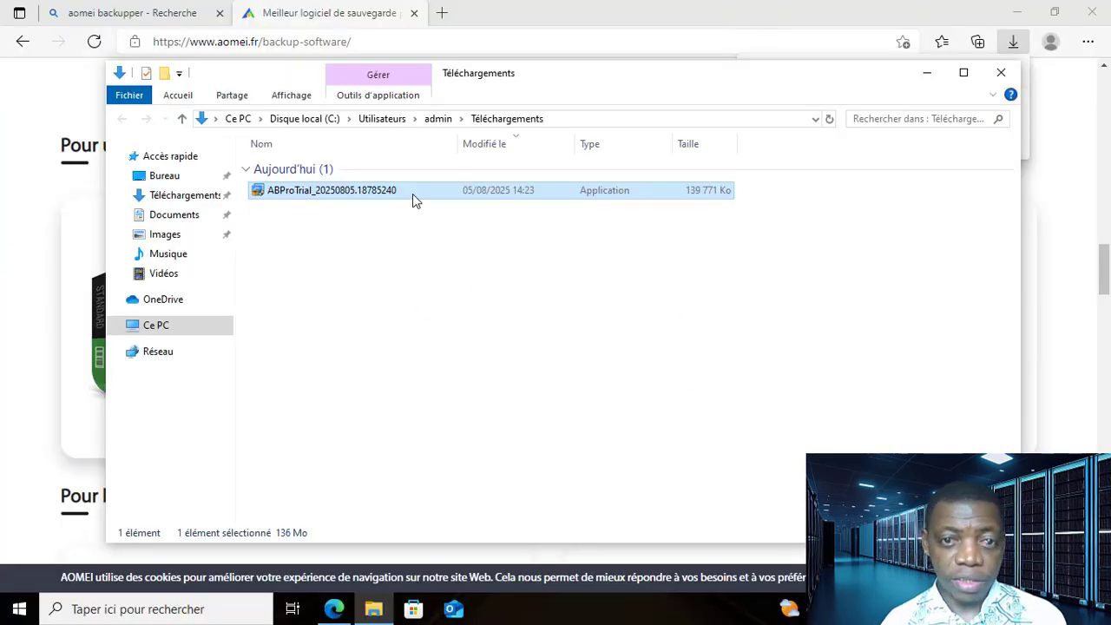
- Run the downloaded ABProTrial installer with French as the setup language and start the installation
double_click(413, 196)
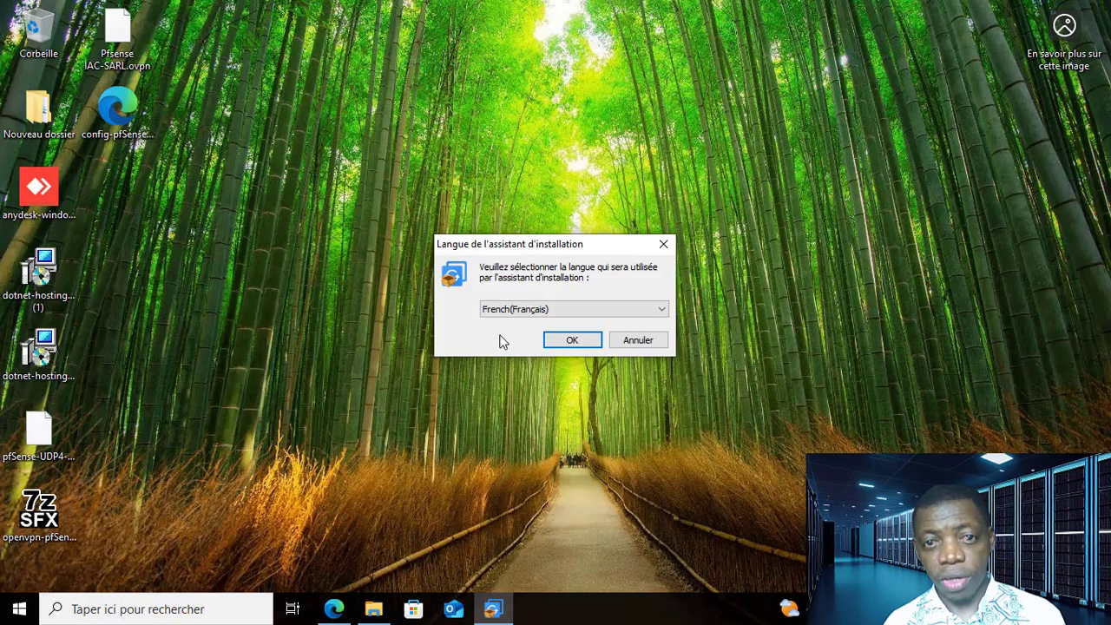
click(565, 340)
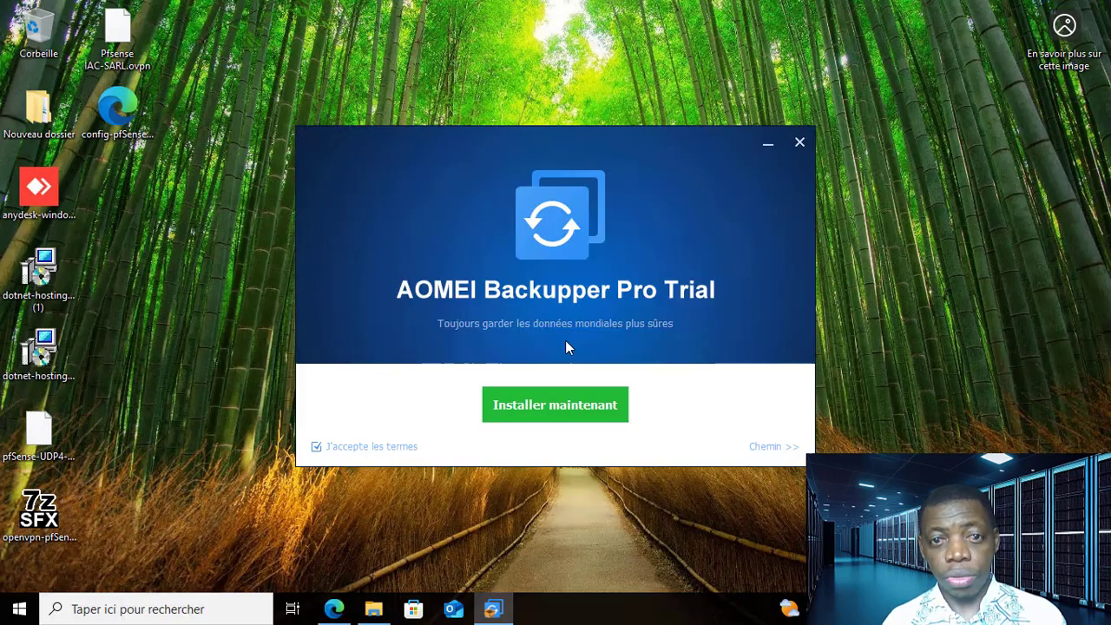
click(568, 415)
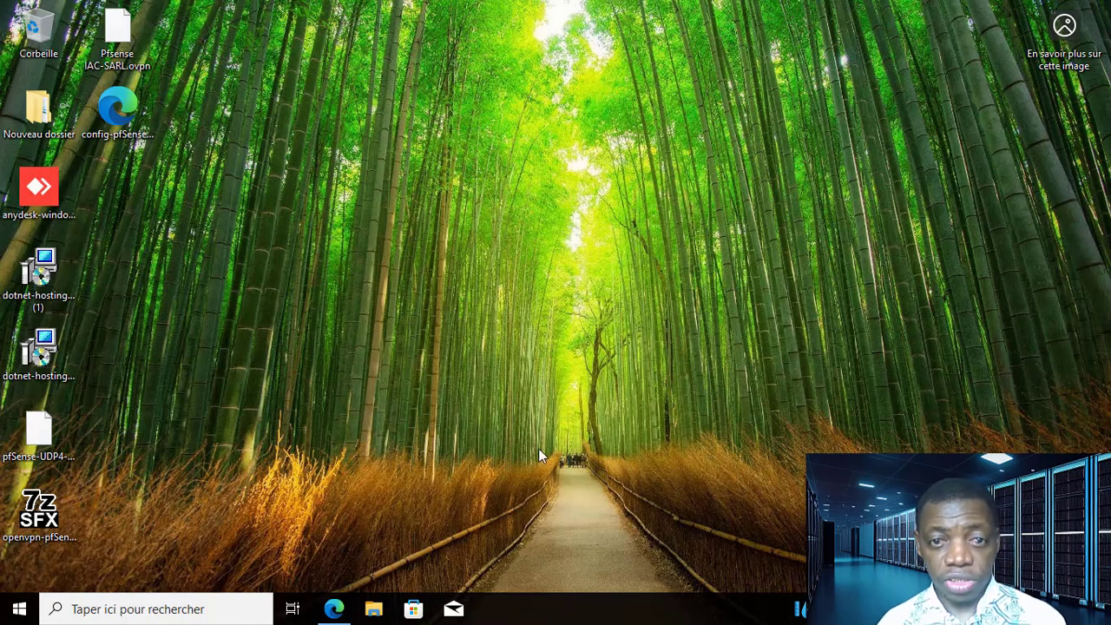
- Check the installed Windows version with winver and close the version information
click(87, 615)
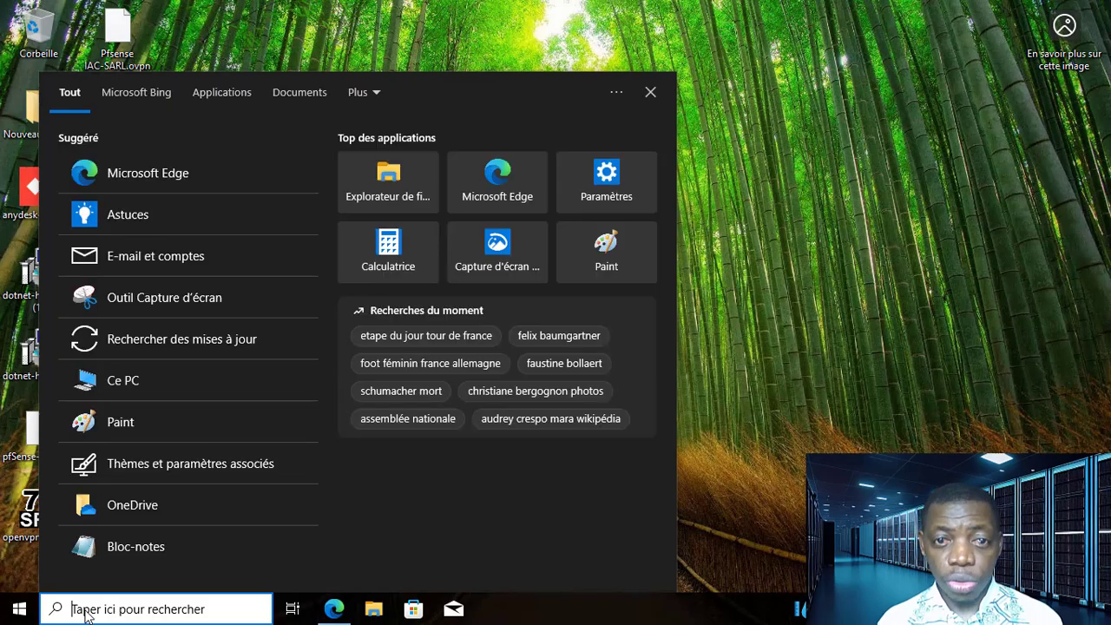
text(winver)
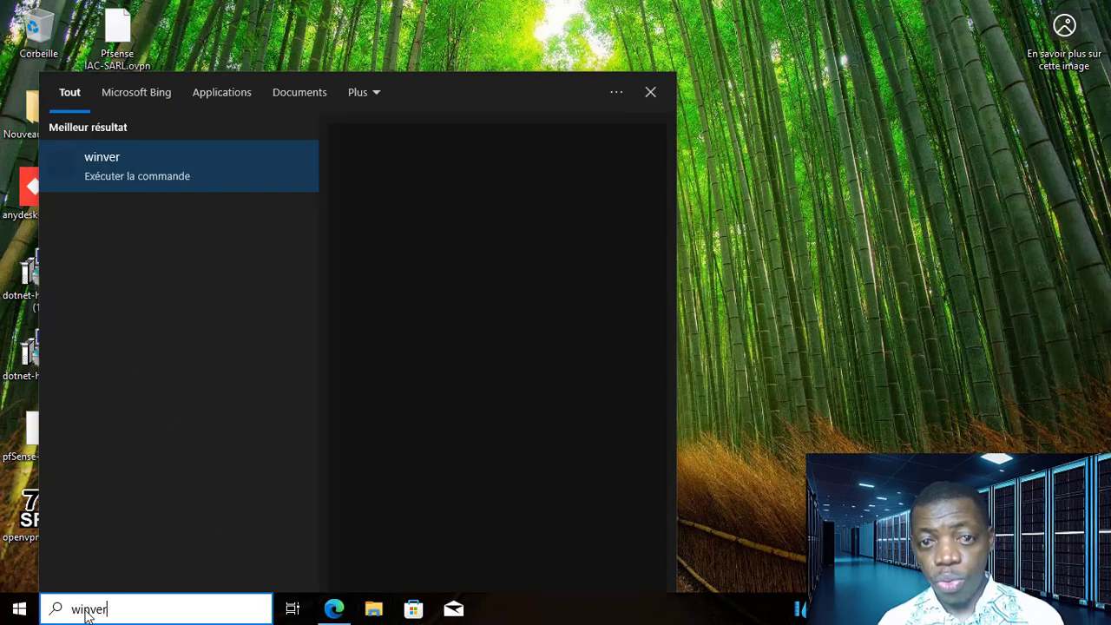
click(165, 176)
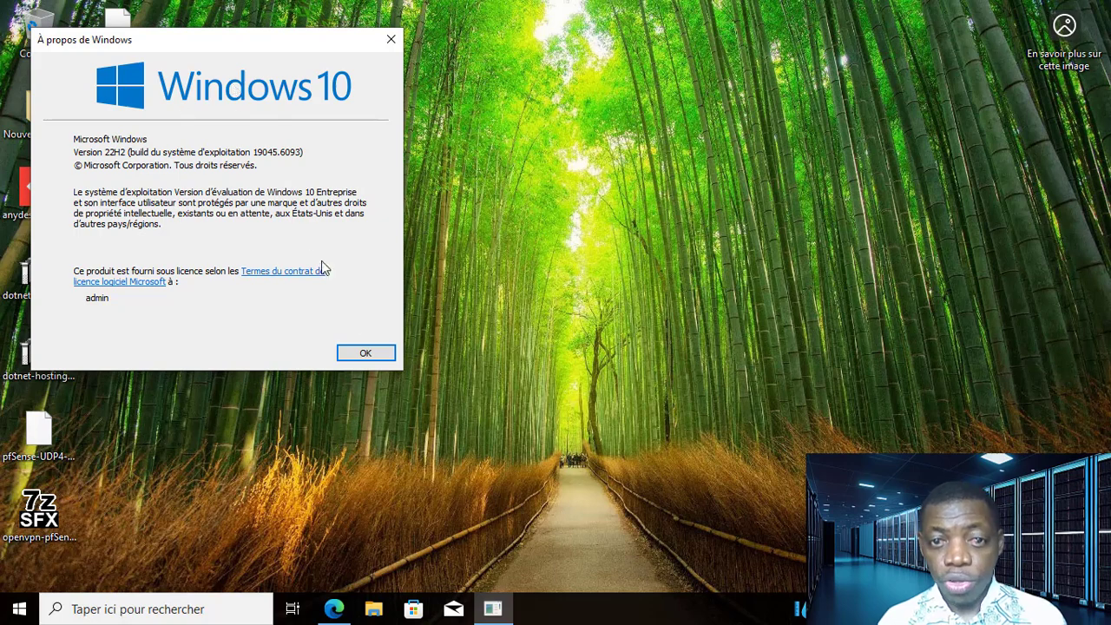
click(366, 354)
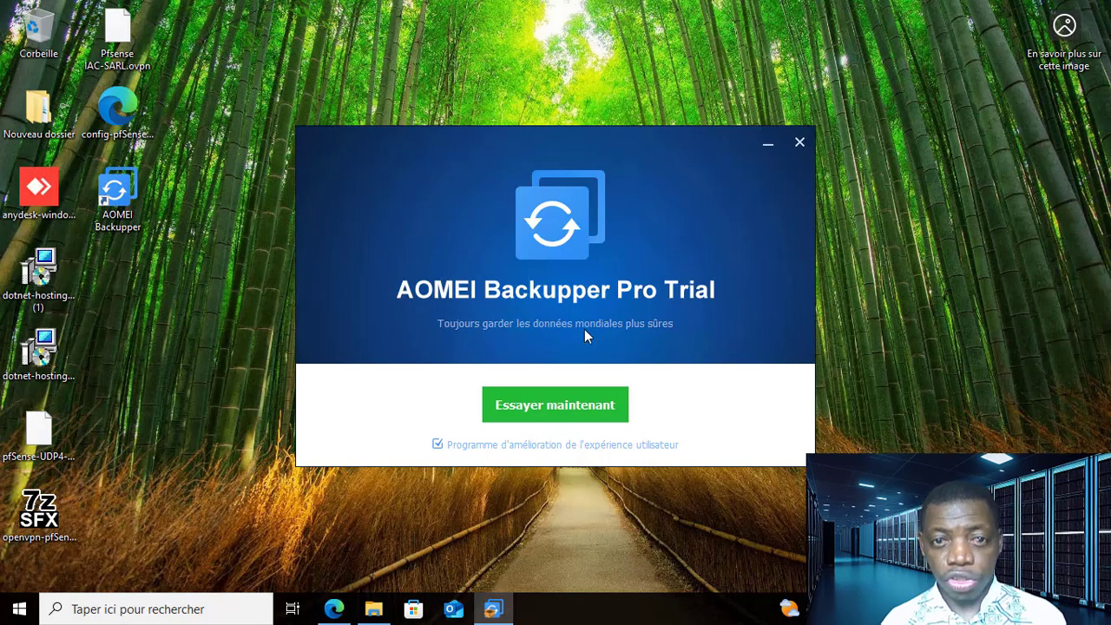
- Launch the AOMEI Backupper Pro trial and start a new backup to reach the choice of backup types
click(575, 408)
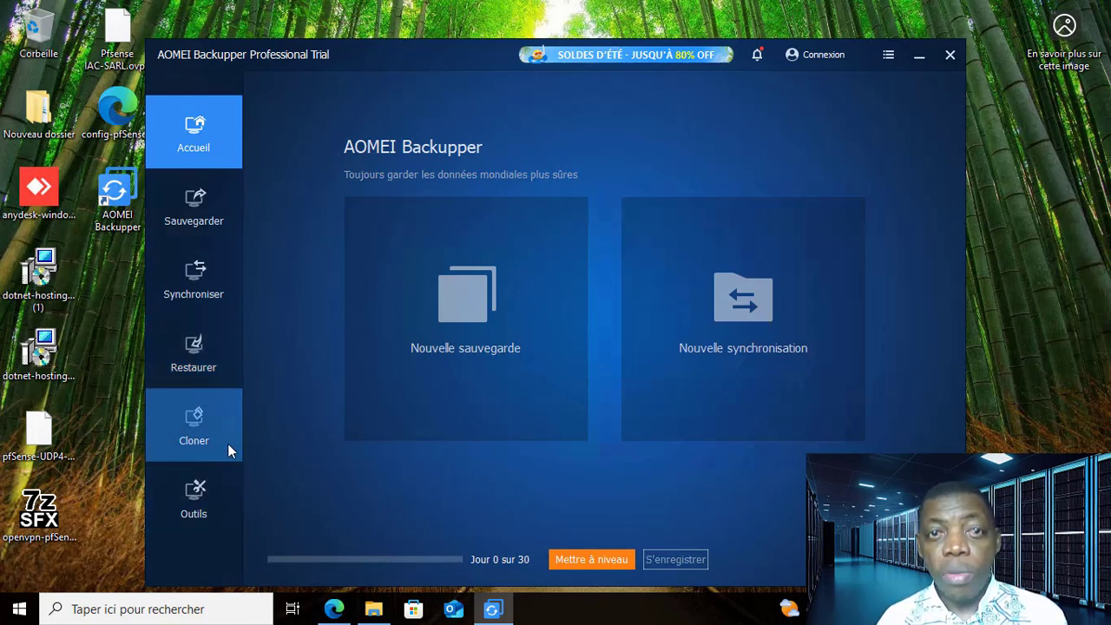
click(207, 493)
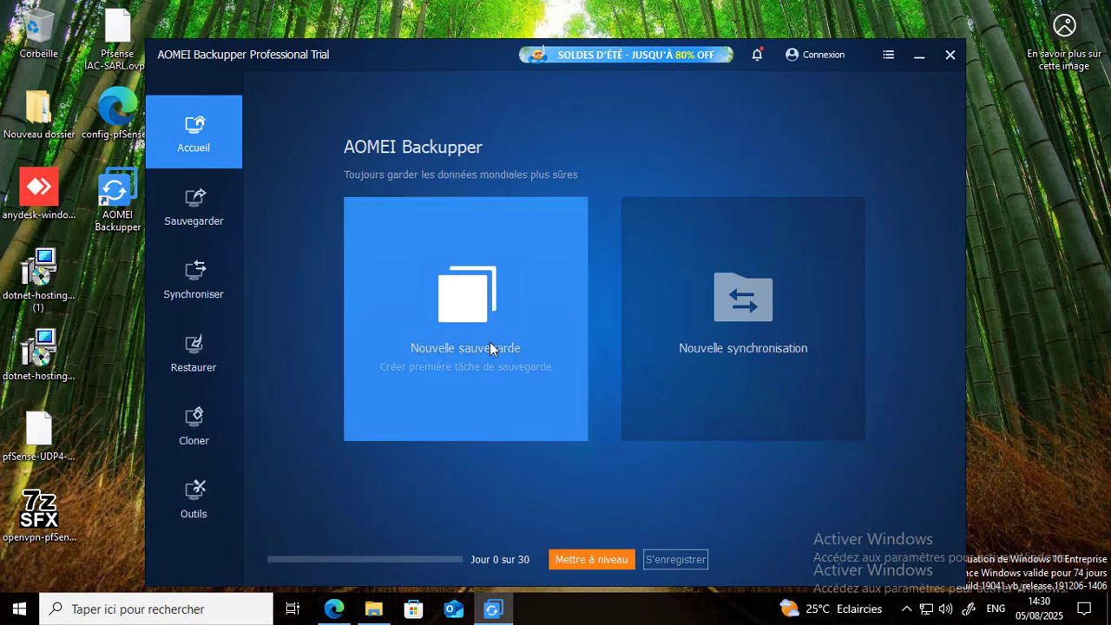
click(472, 314)
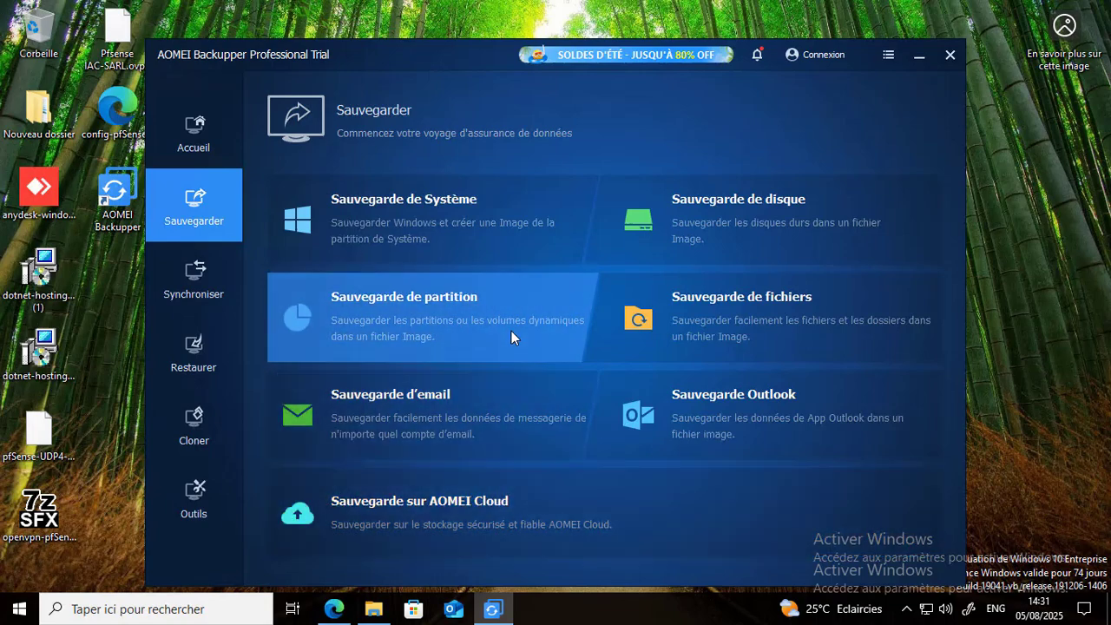
- Create a file backup and add the desktop folder Nouveau dossier as its source
click(712, 321)
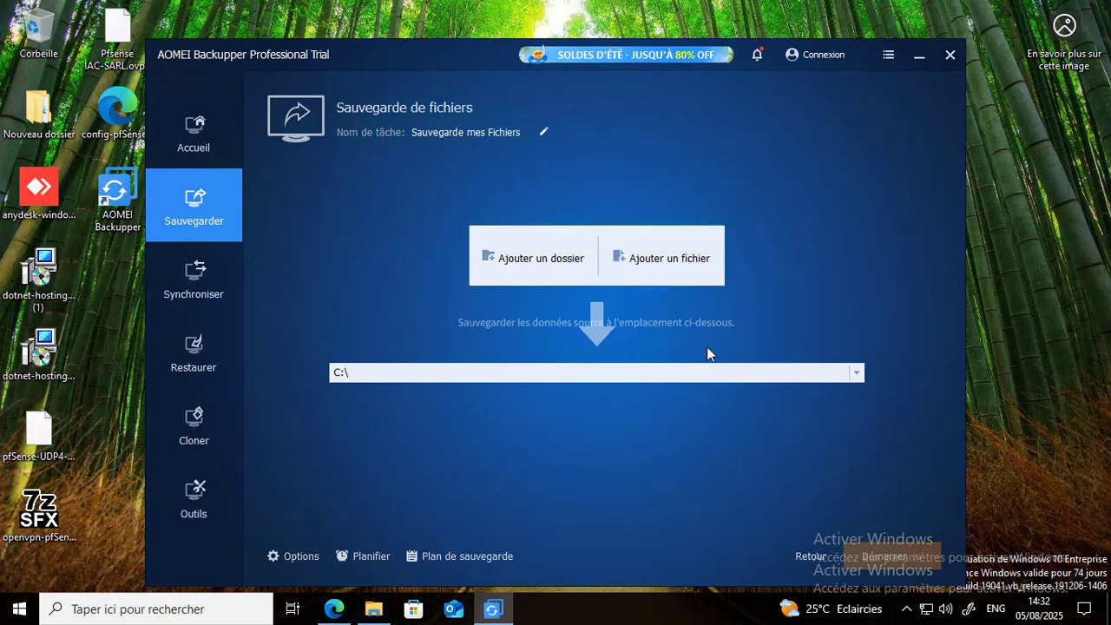
click(536, 263)
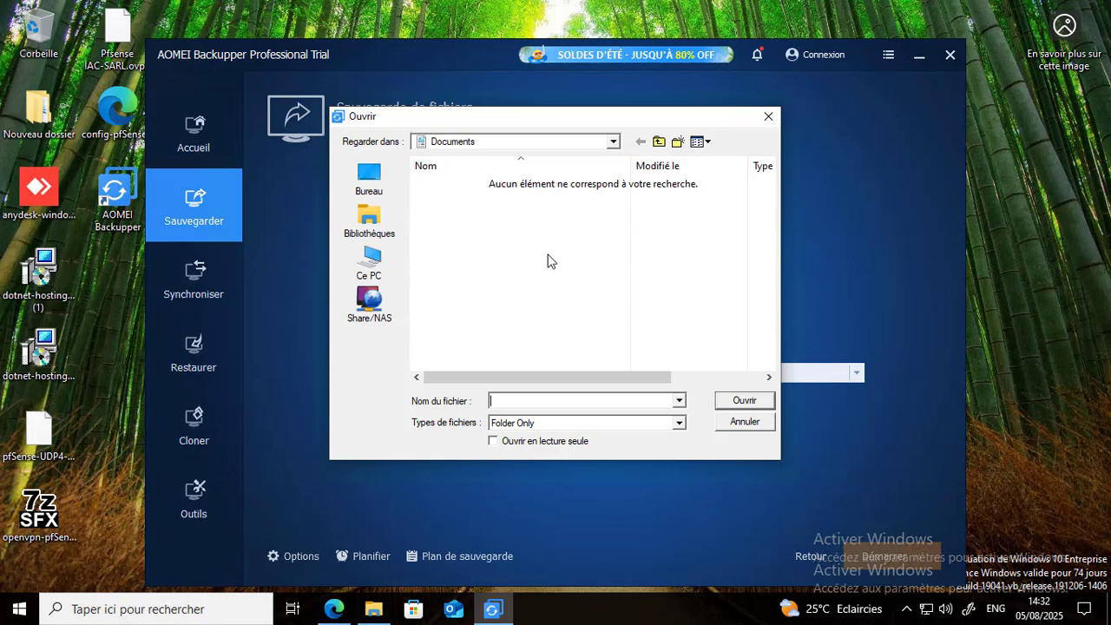
click(373, 258)
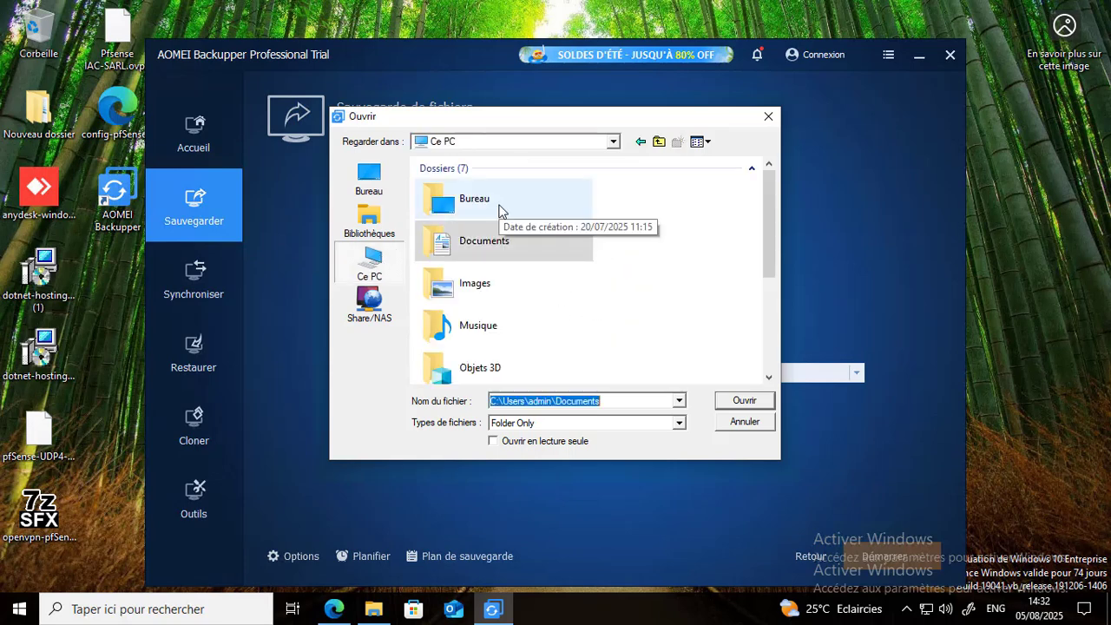
double_click(499, 211)
click(467, 184)
click(682, 431)
click(680, 425)
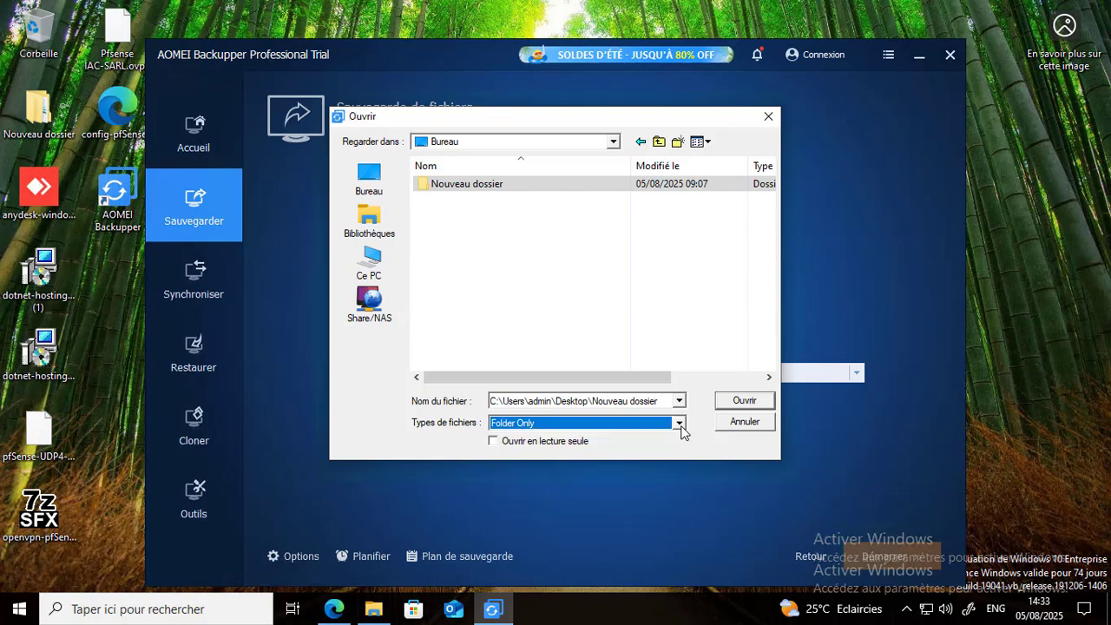
click(745, 403)
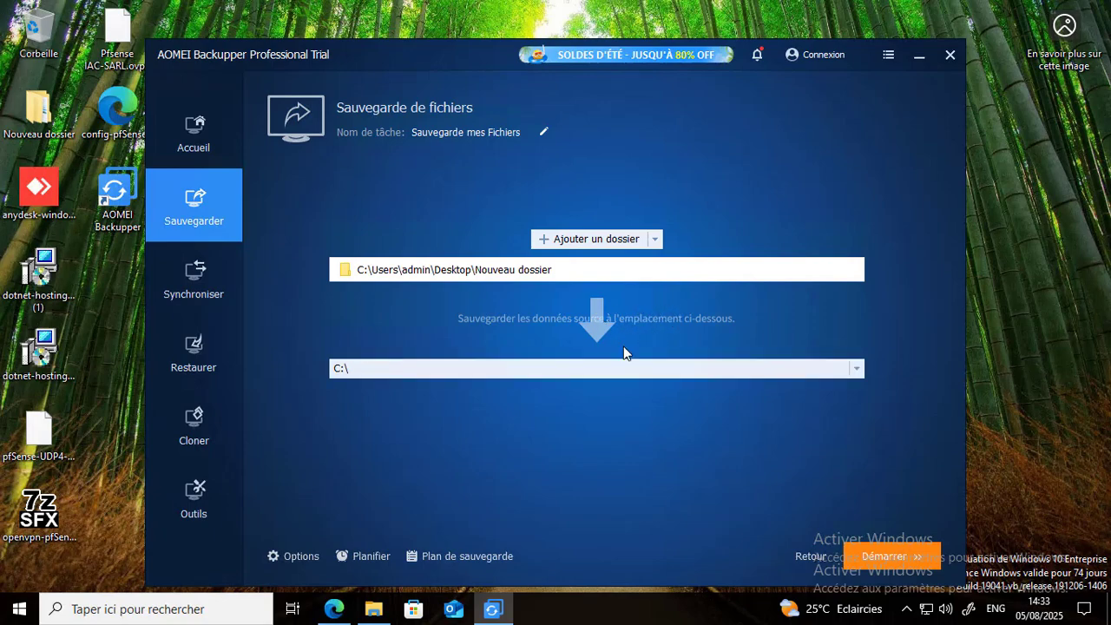
- Check the PC's drives in File Explorer, then set the local drive D:\ as the backup destination
click(377, 613)
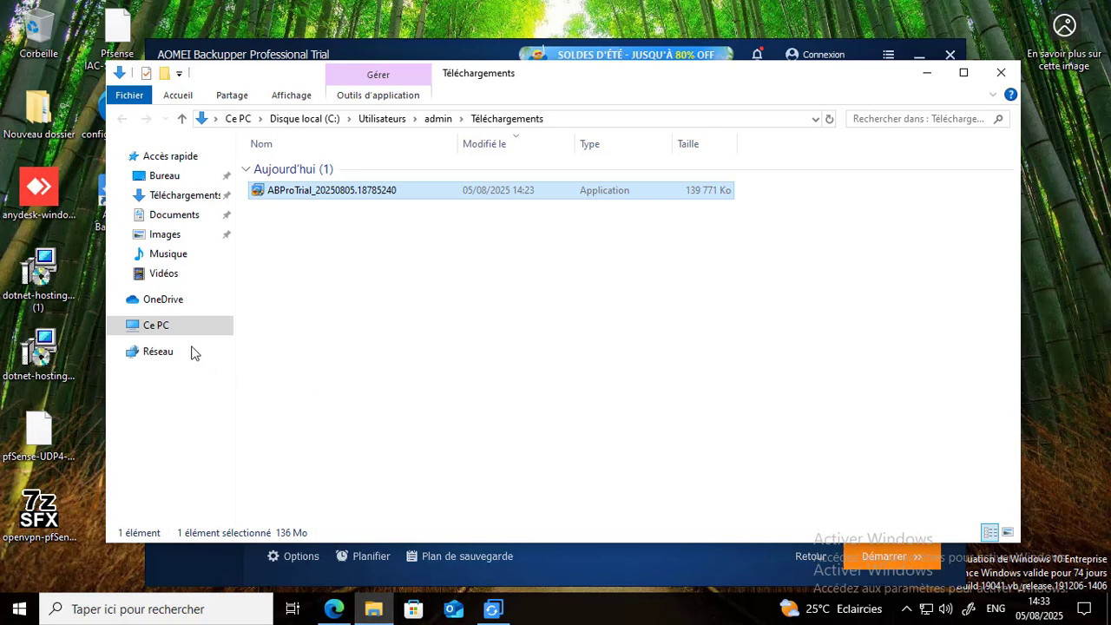
click(173, 328)
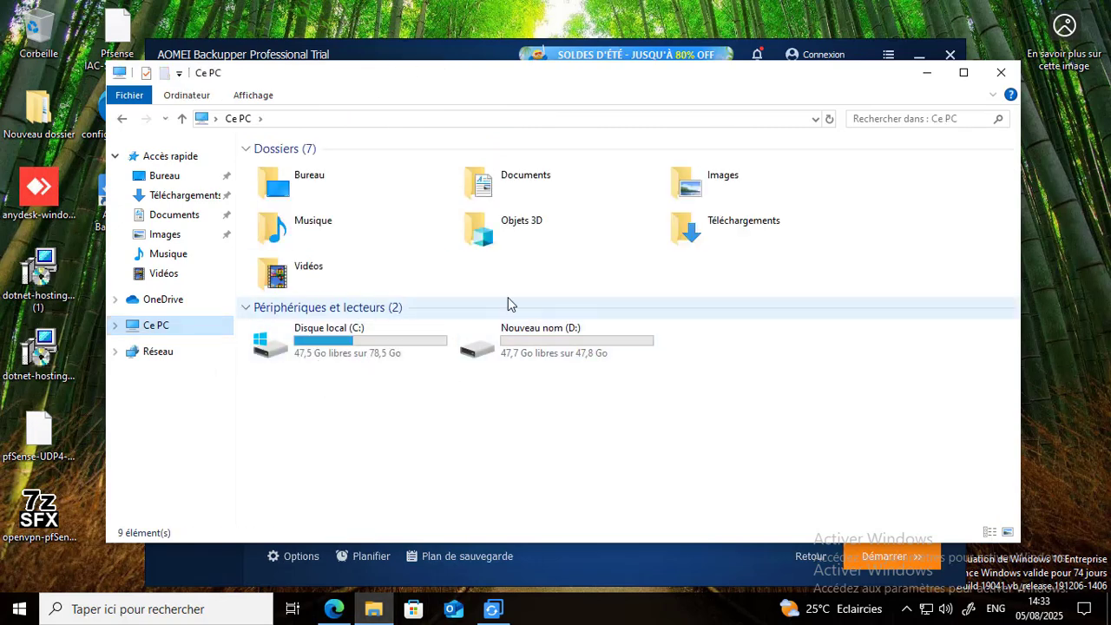
click(926, 73)
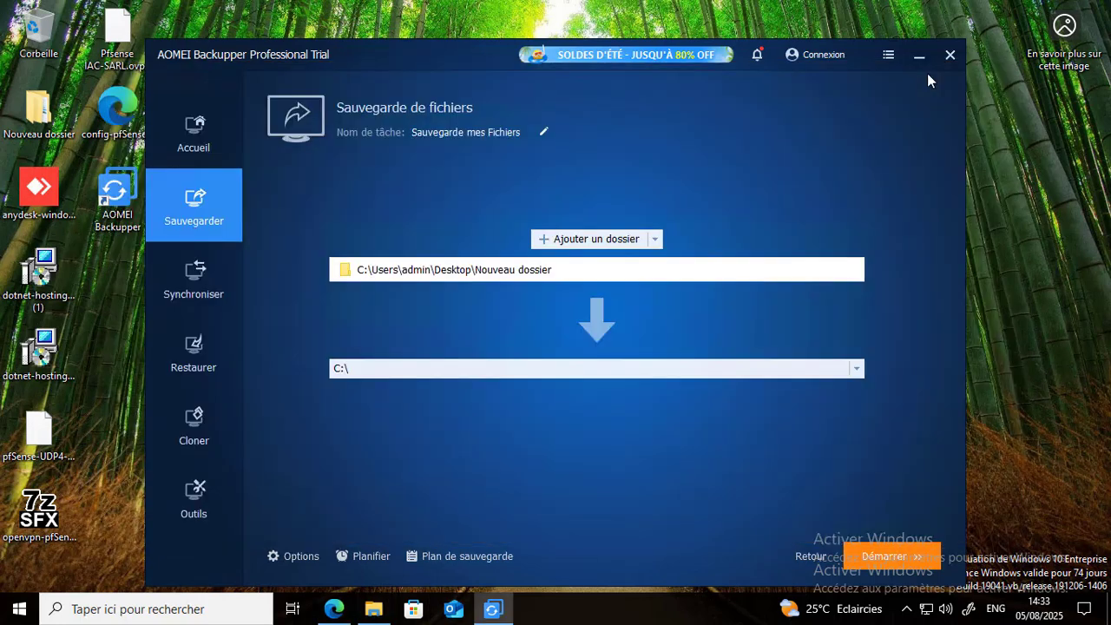
click(557, 370)
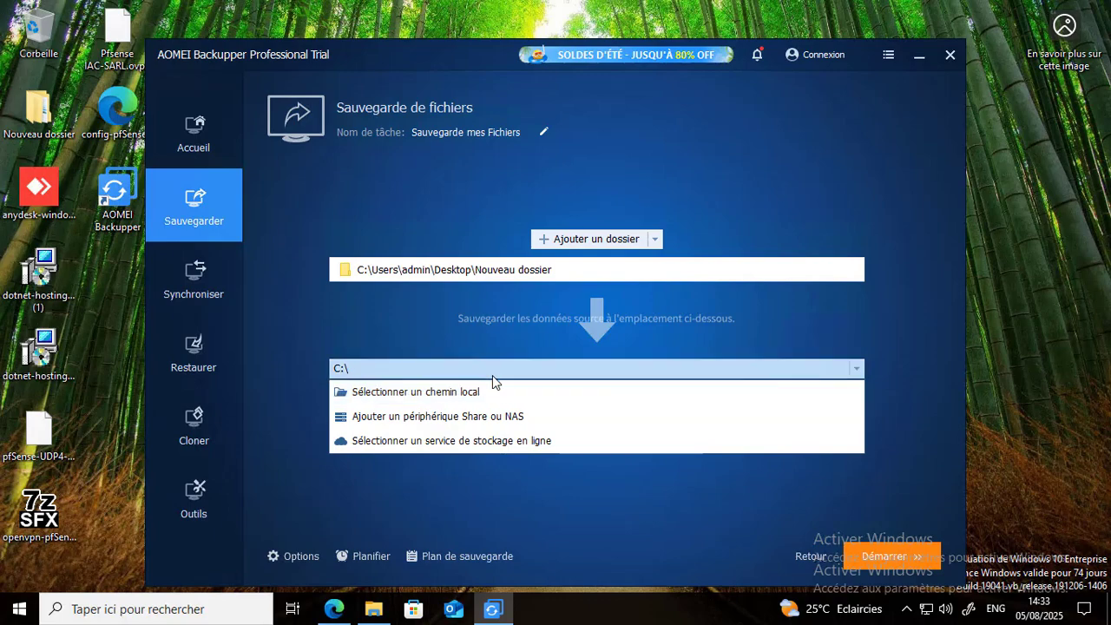
click(446, 397)
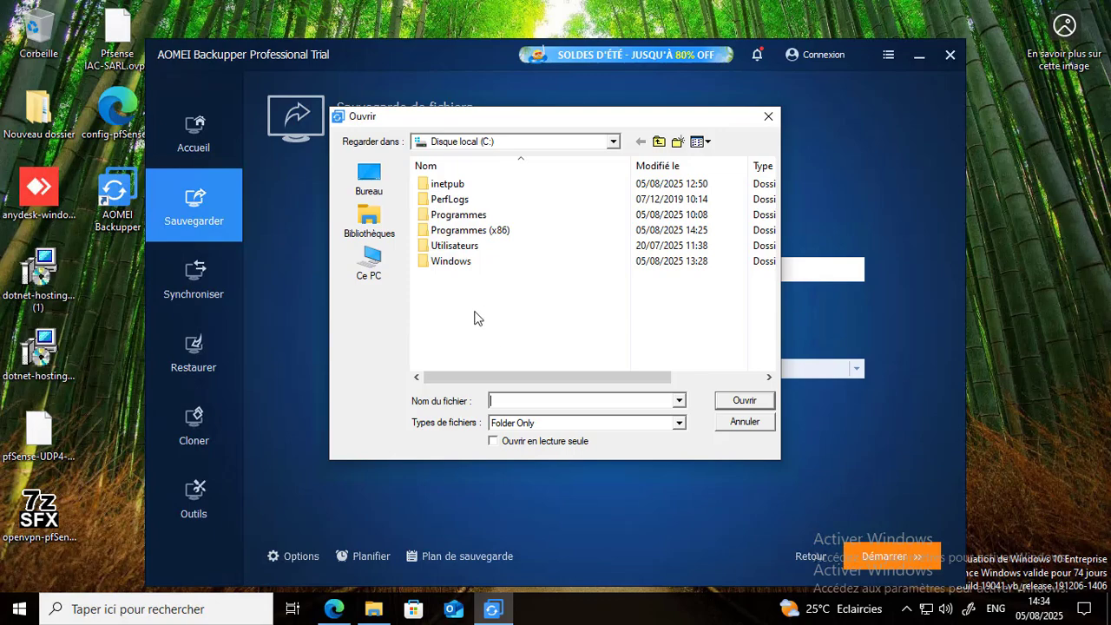
click(372, 262)
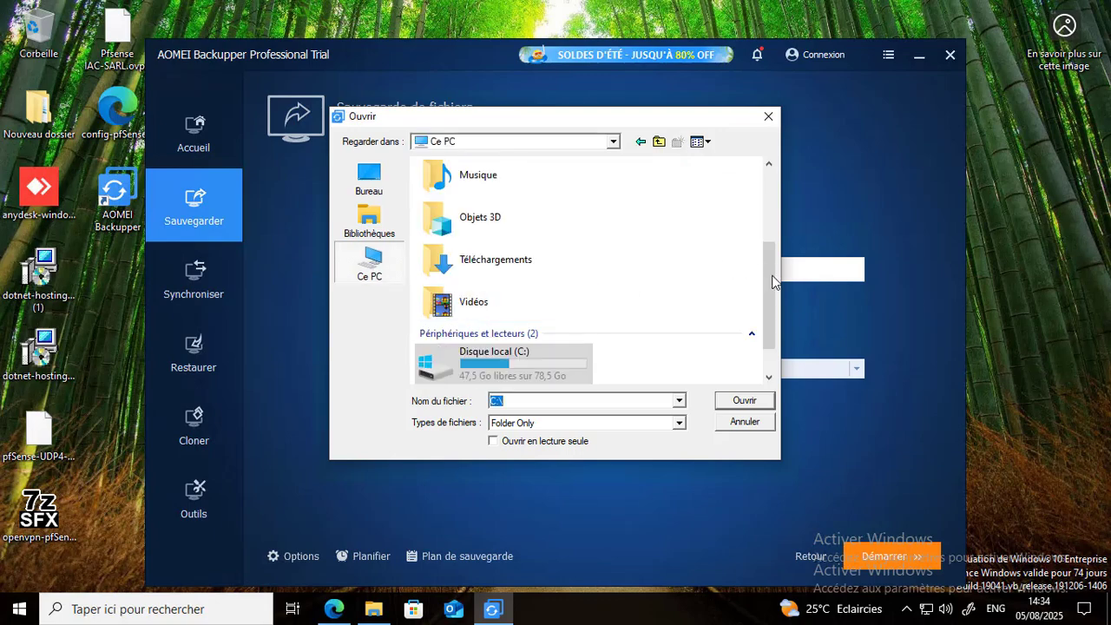
scroll(772, 334, down, 1)
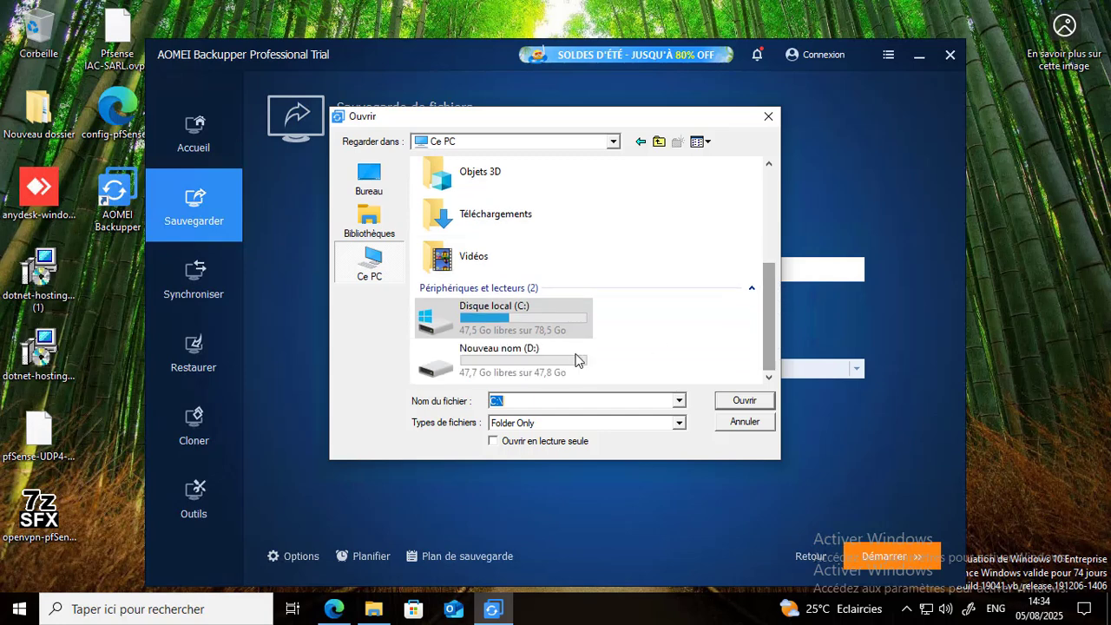
click(501, 374)
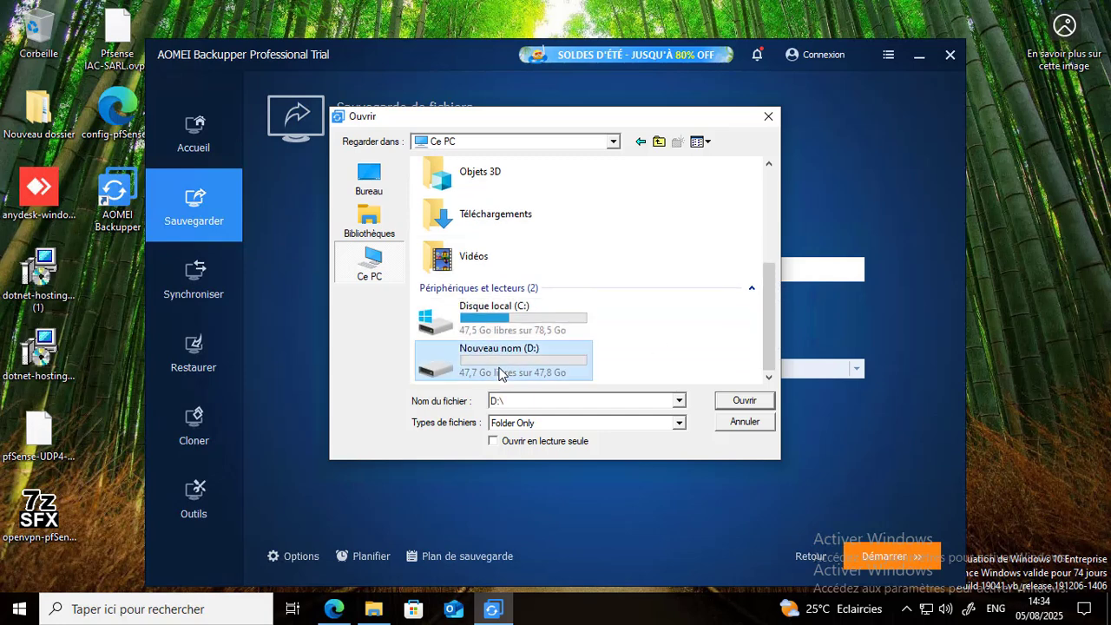
click(732, 404)
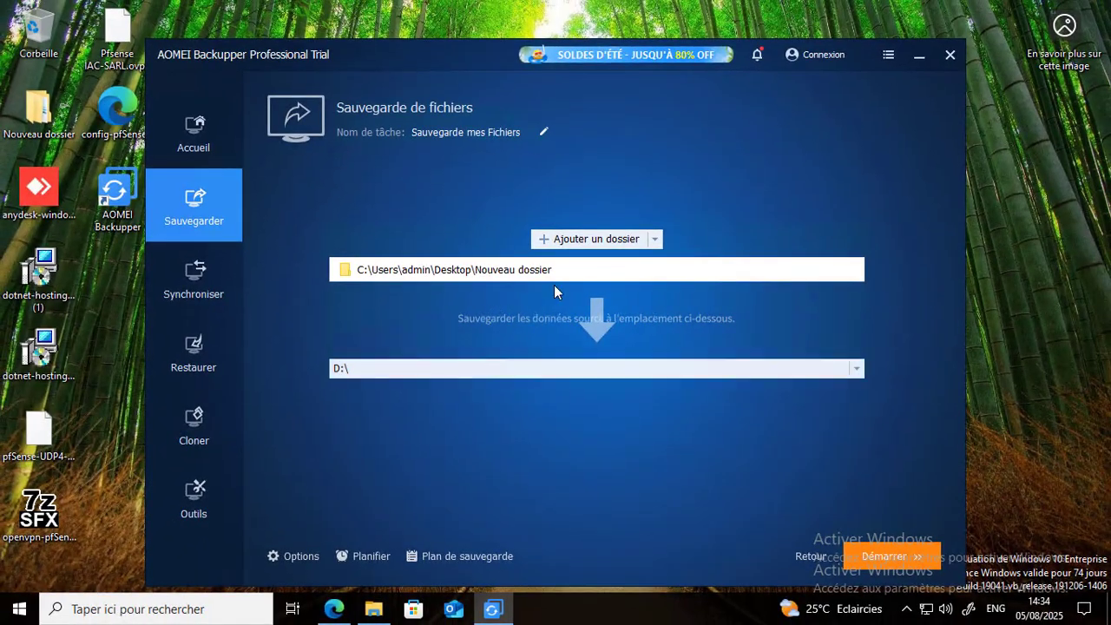
- Add the desktop's AnyDesk, dotnet-hosting and OpenVPN installers, the pfSense configuration file and both OVPN files to the backup sources
click(655, 241)
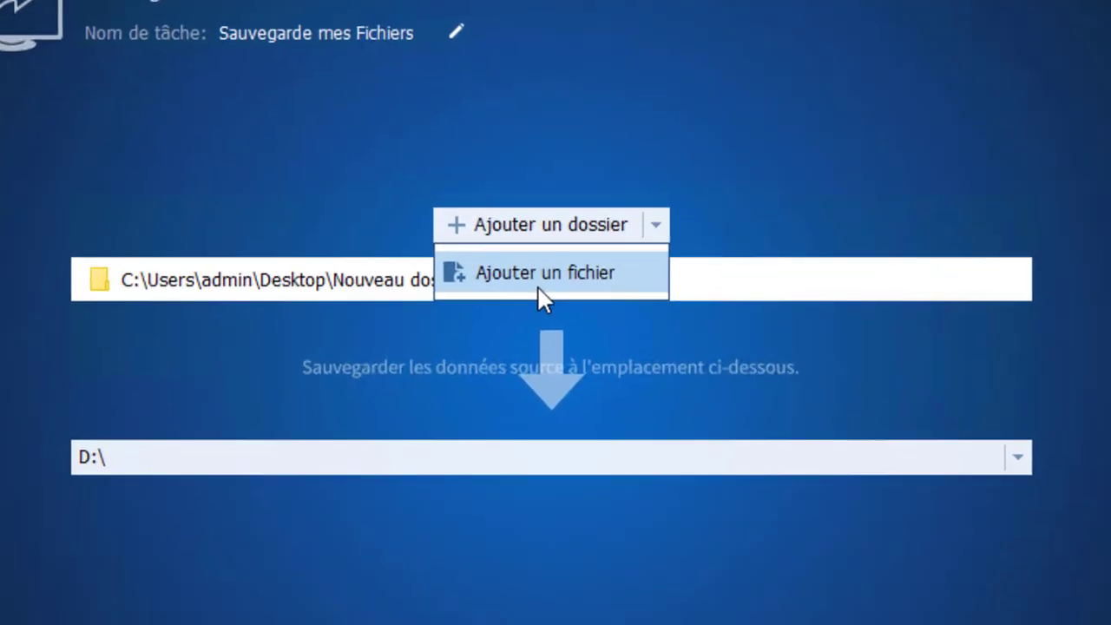
click(586, 270)
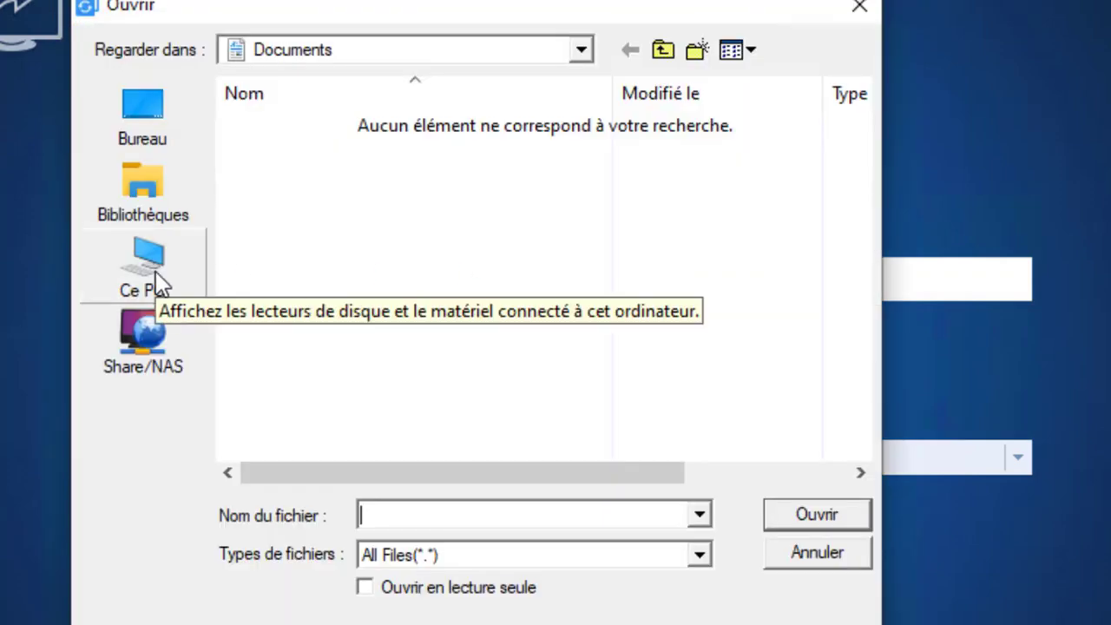
click(171, 146)
click(855, 397)
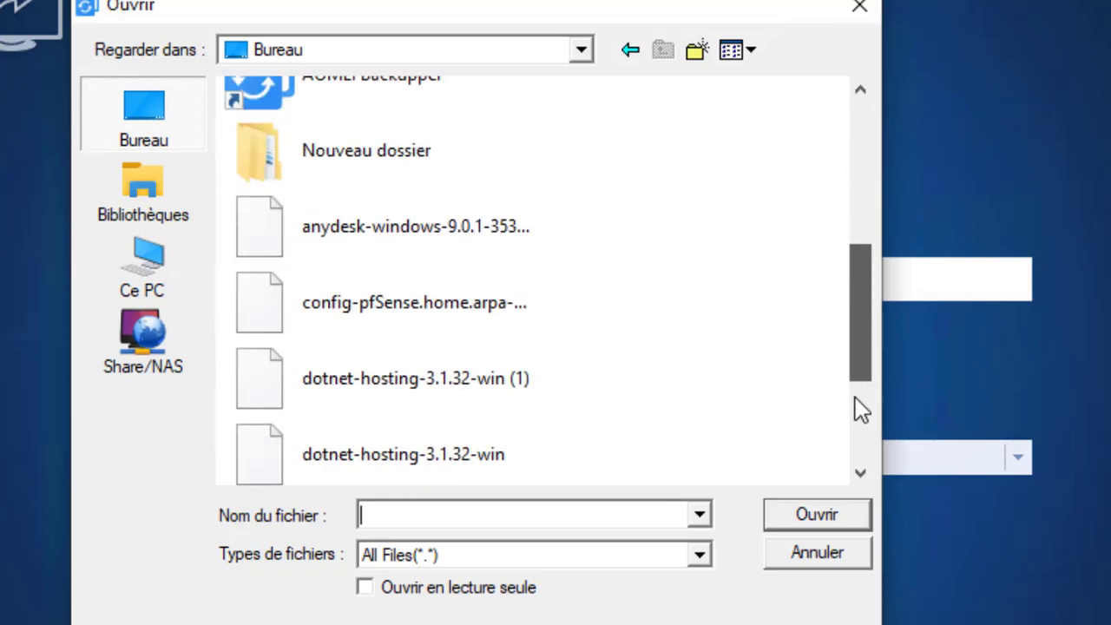
drag(852, 346, 833, 457)
ctrl+click(467, 284)
ctrl+click(438, 345)
ctrl+click(420, 415)
ctrl+click(417, 472)
ctrl+click(364, 395)
ctrl+click(321, 455)
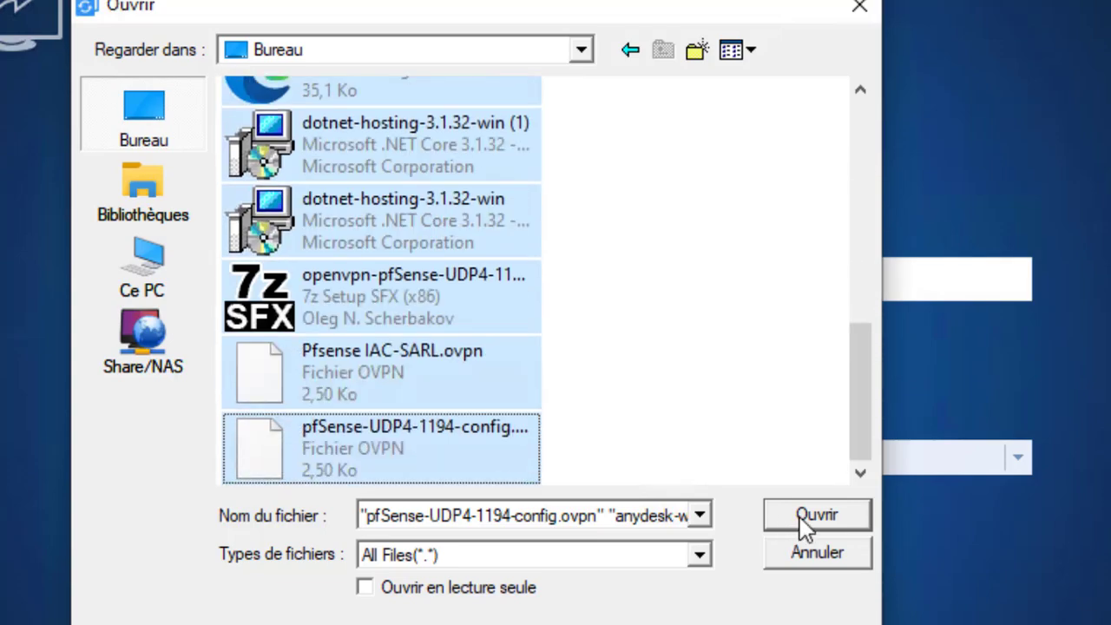
click(800, 518)
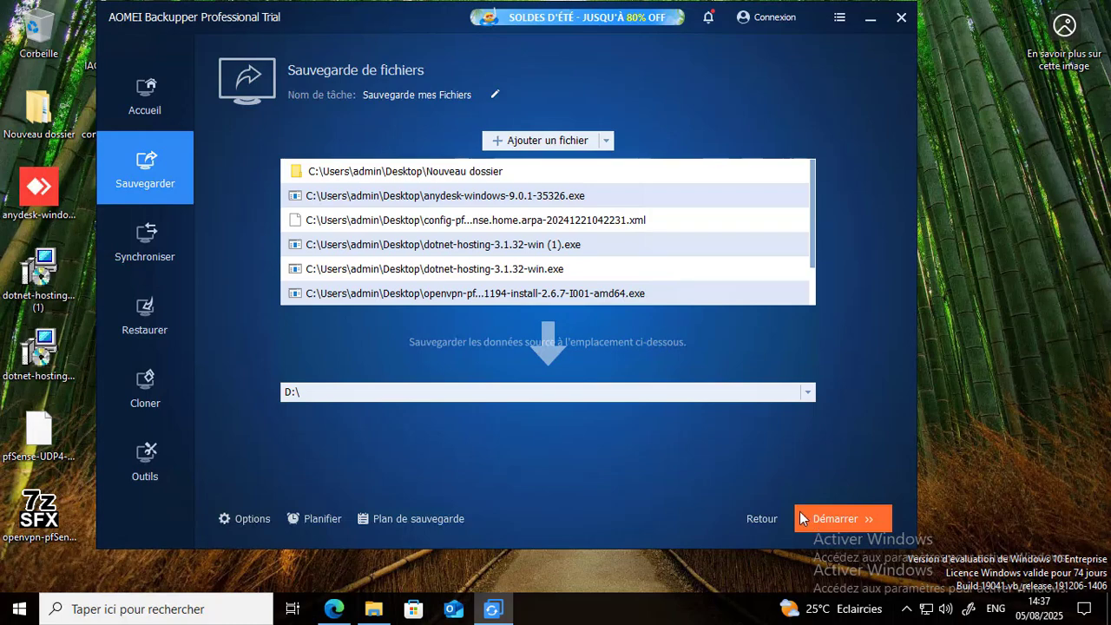
- Run the backup and open the Sauvegarde mes Fichiers folder on drive D: in File Explorer
click(837, 514)
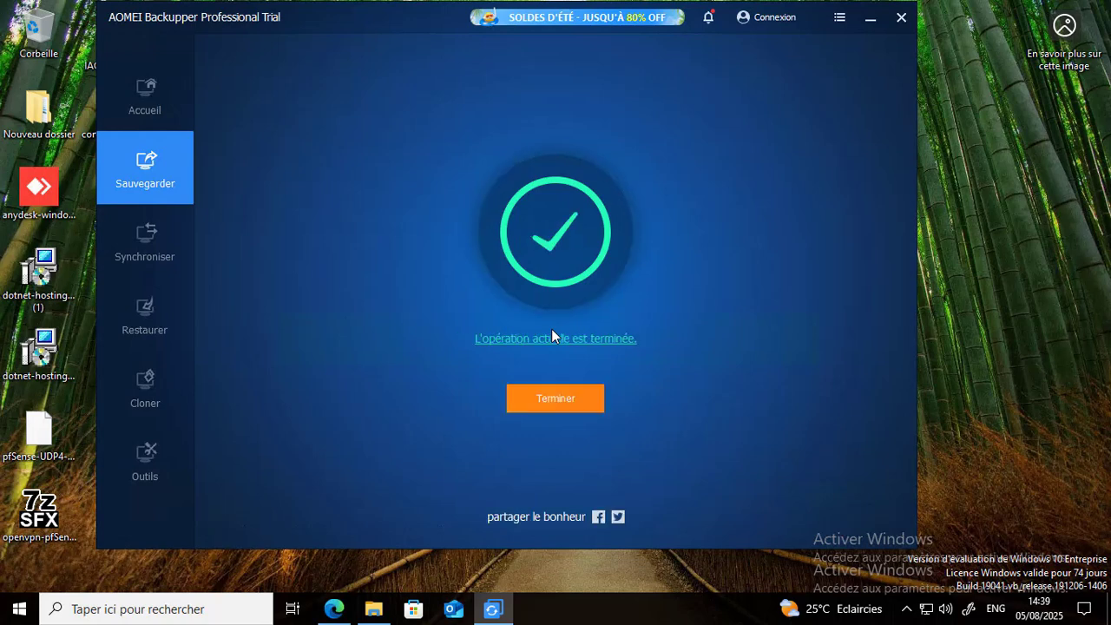
click(551, 330)
click(557, 347)
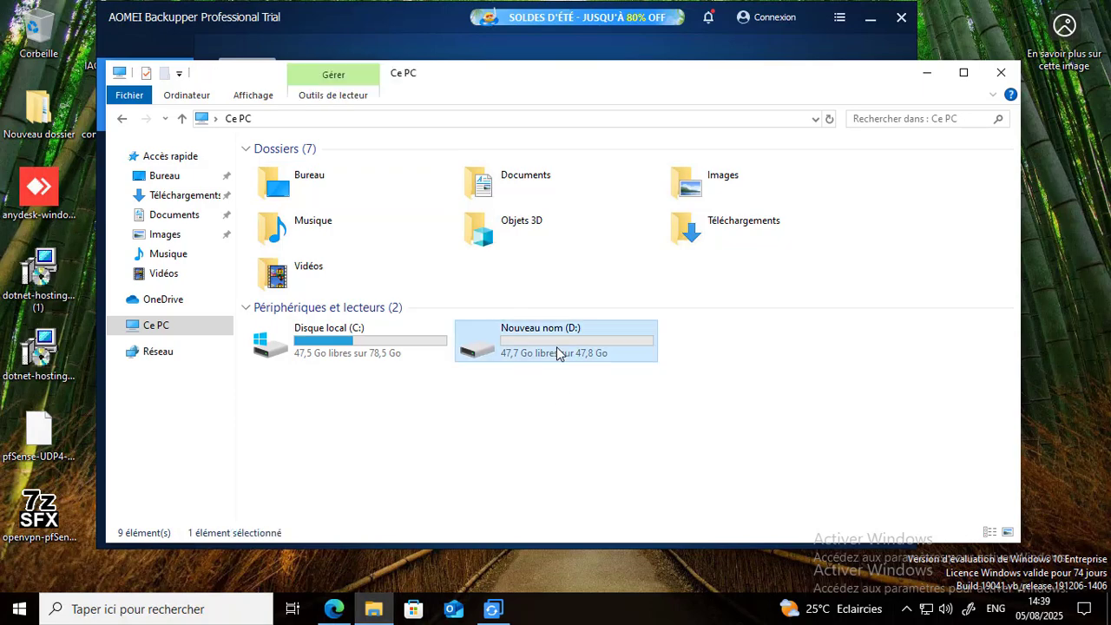
double_click(556, 346)
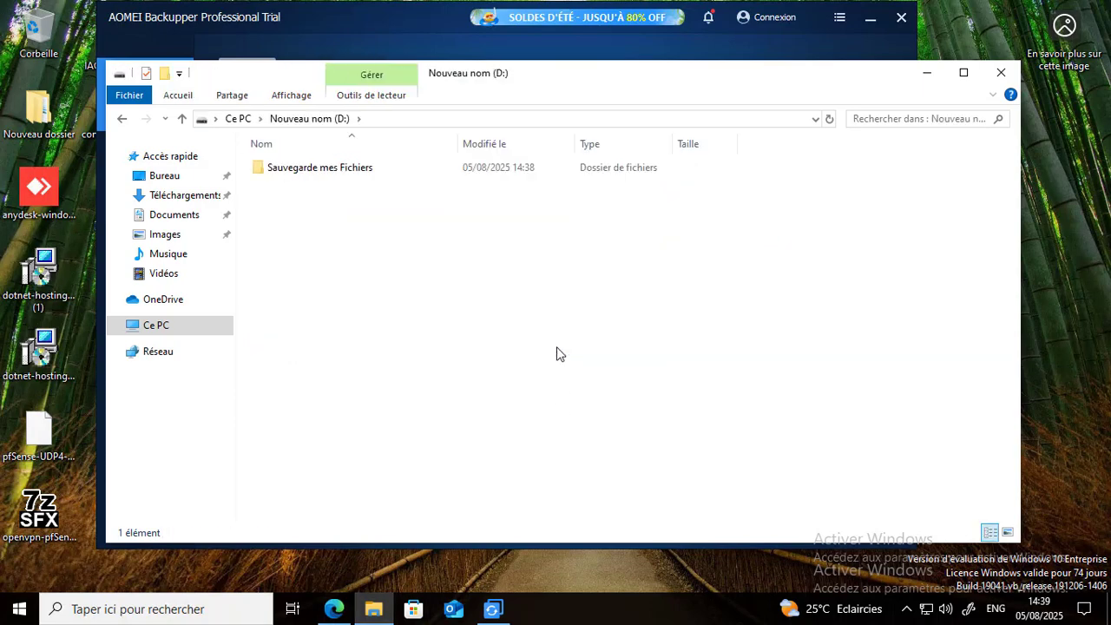
double_click(343, 174)
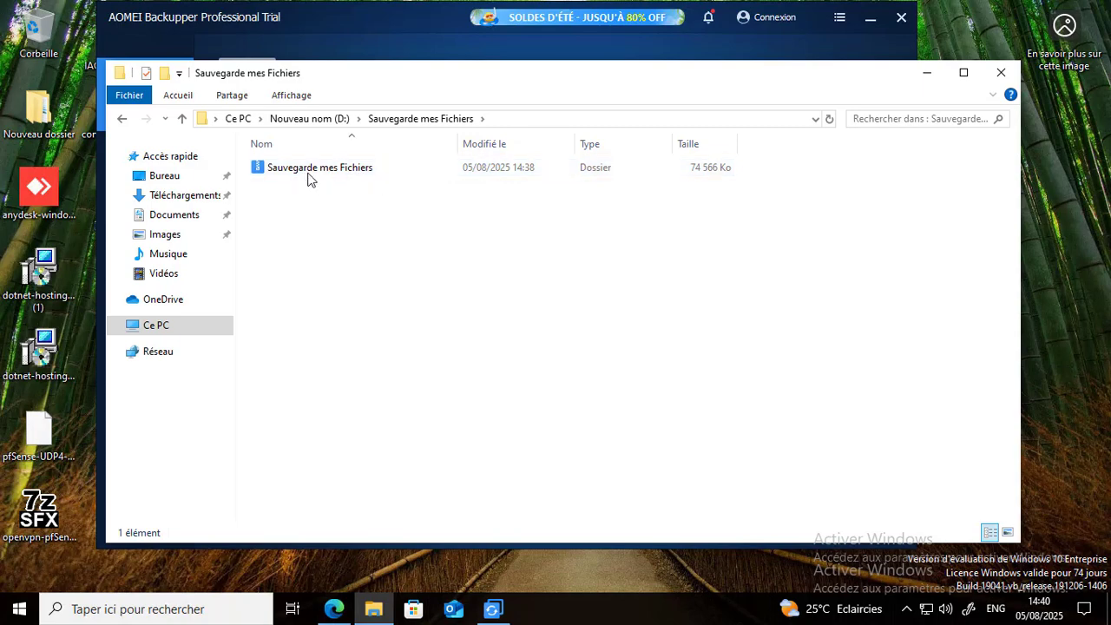
- Minimize the open windows and delete the backed-up folder and files from the desktop
click(927, 76)
click(870, 18)
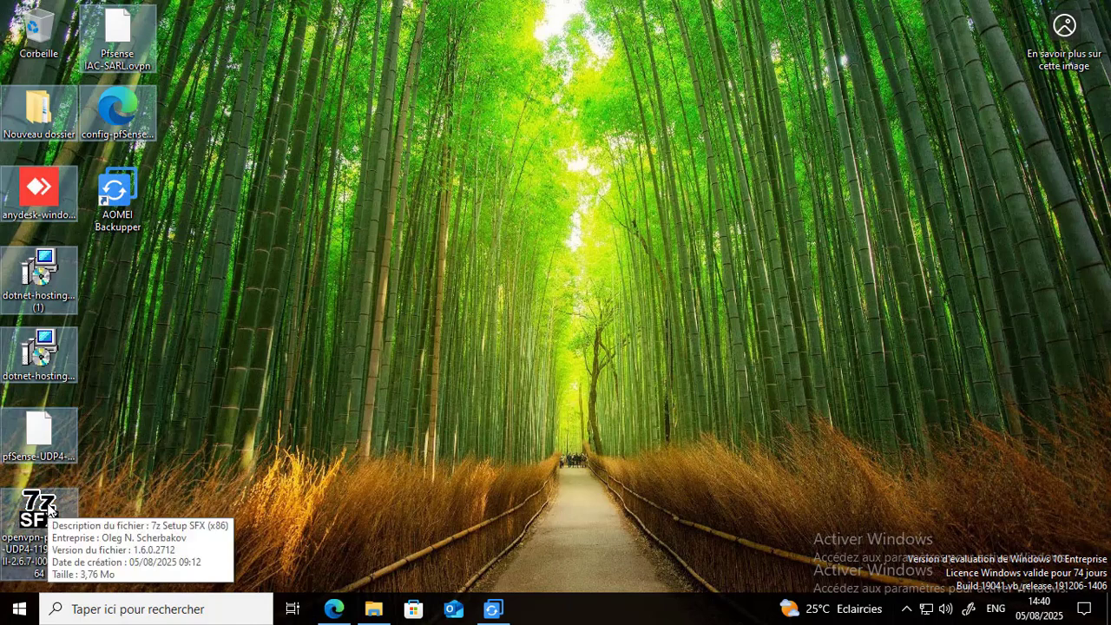
right_click(50, 451)
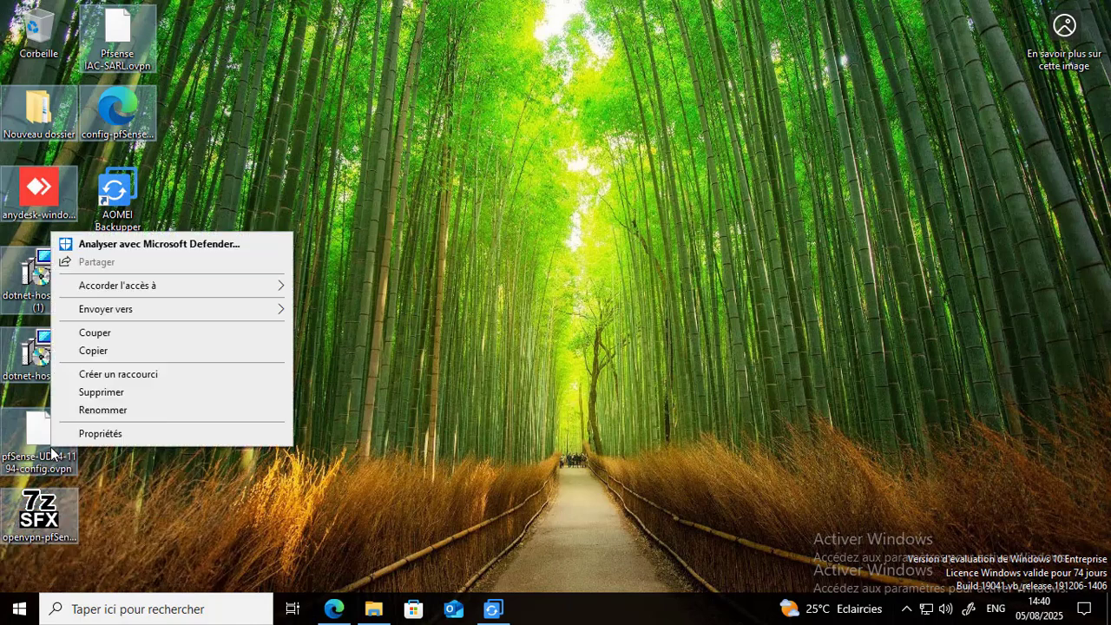
click(98, 394)
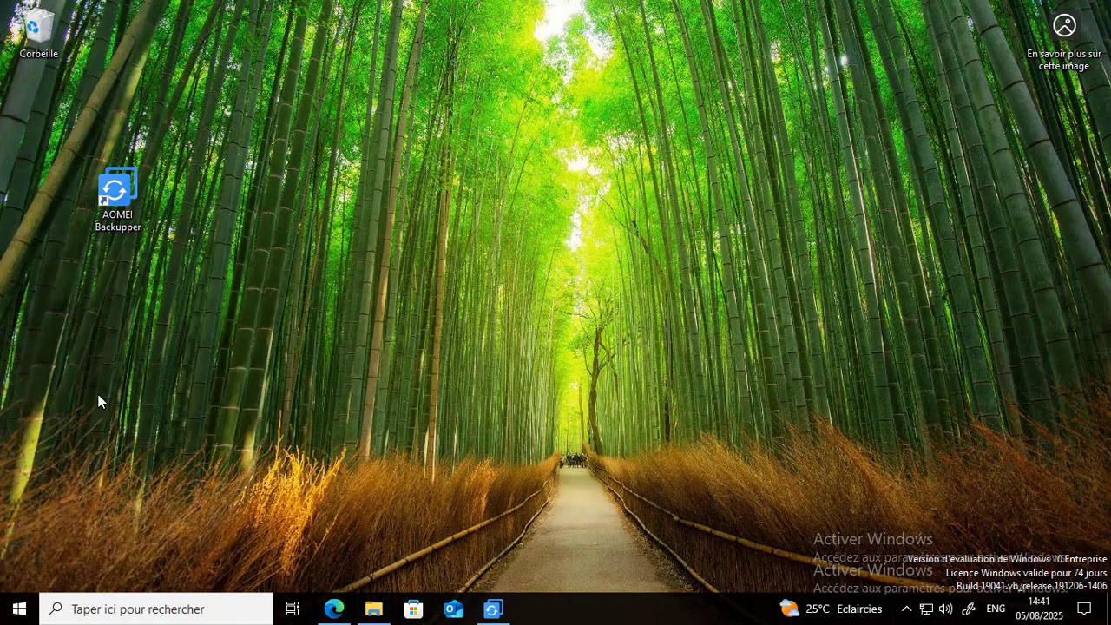
key(Return)
- Start a restore in AOMEI Backupper from the image file Sauvegarde mes Fichiers in its folder on drive D:
click(493, 609)
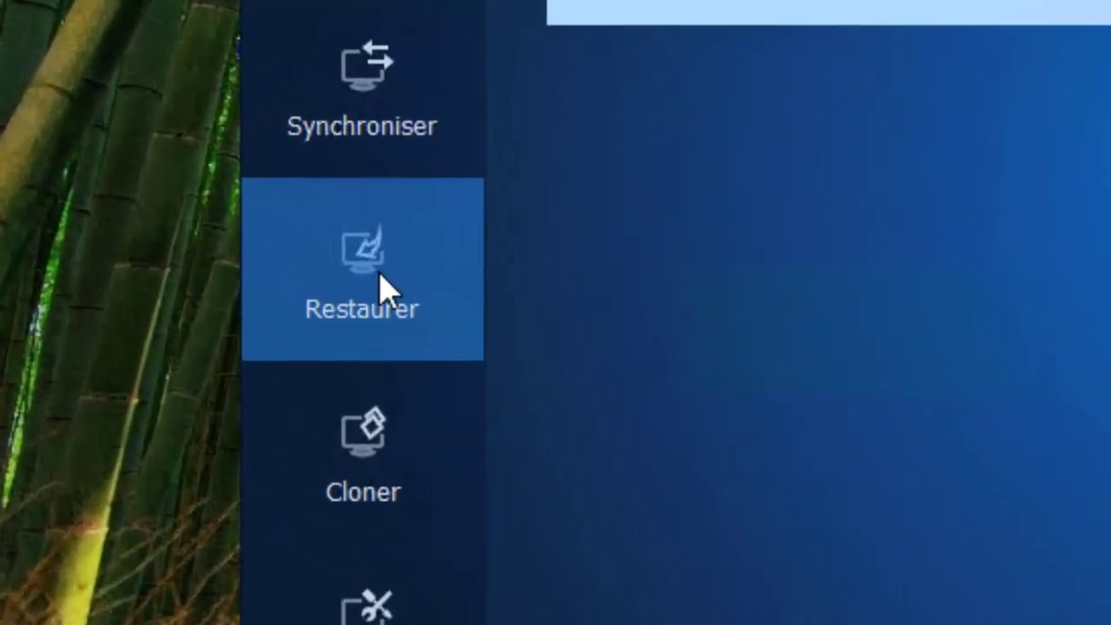
click(155, 323)
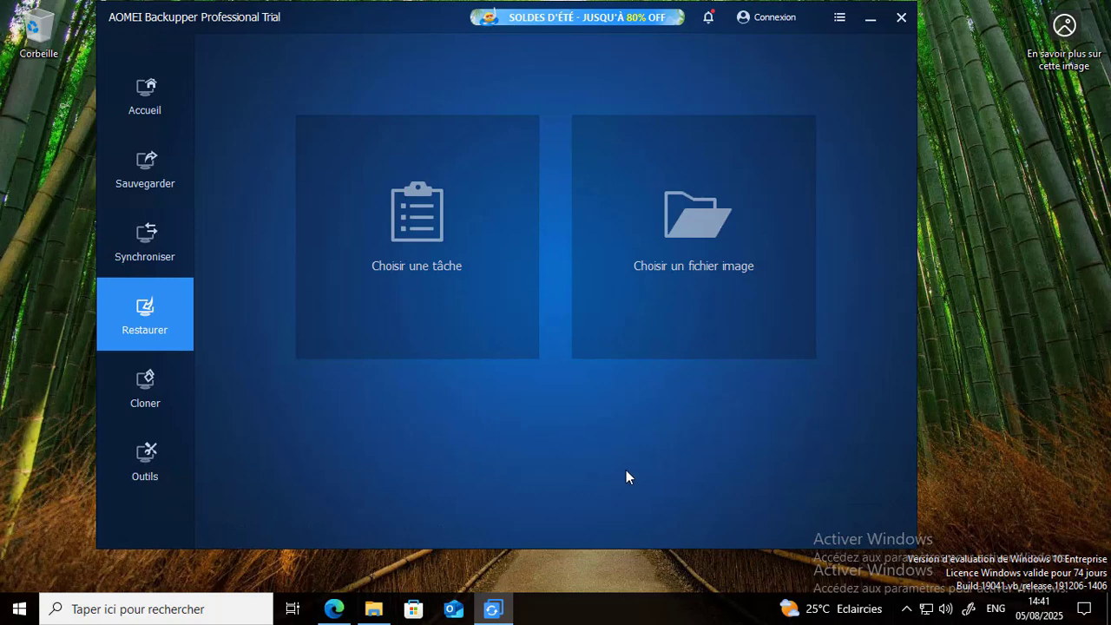
click(697, 256)
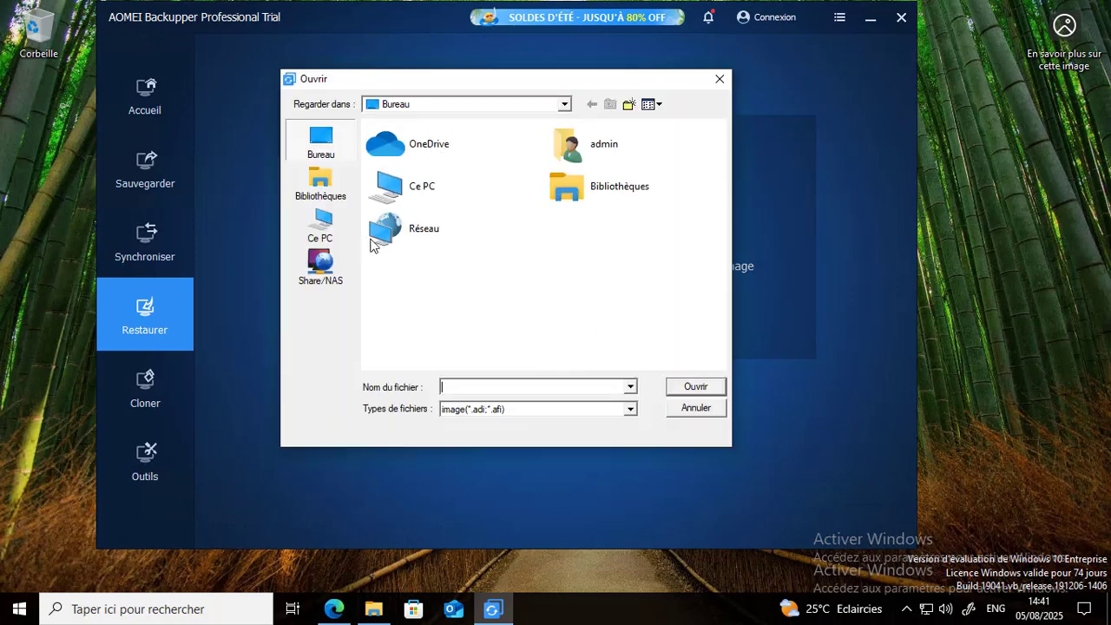
click(323, 224)
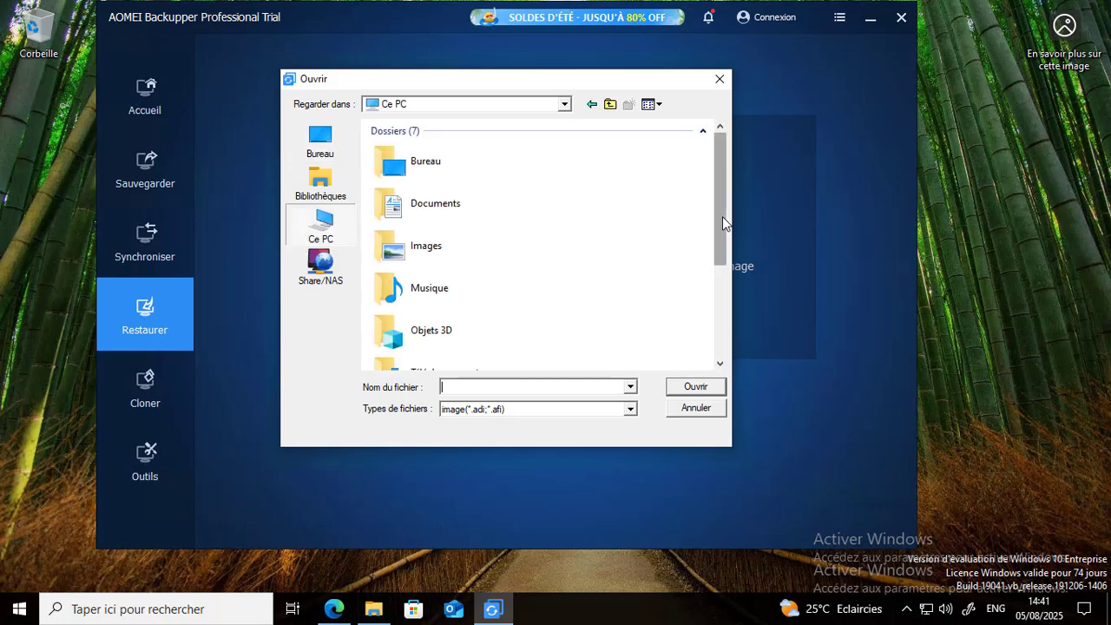
scroll(722, 216, down, 5)
double_click(486, 299)
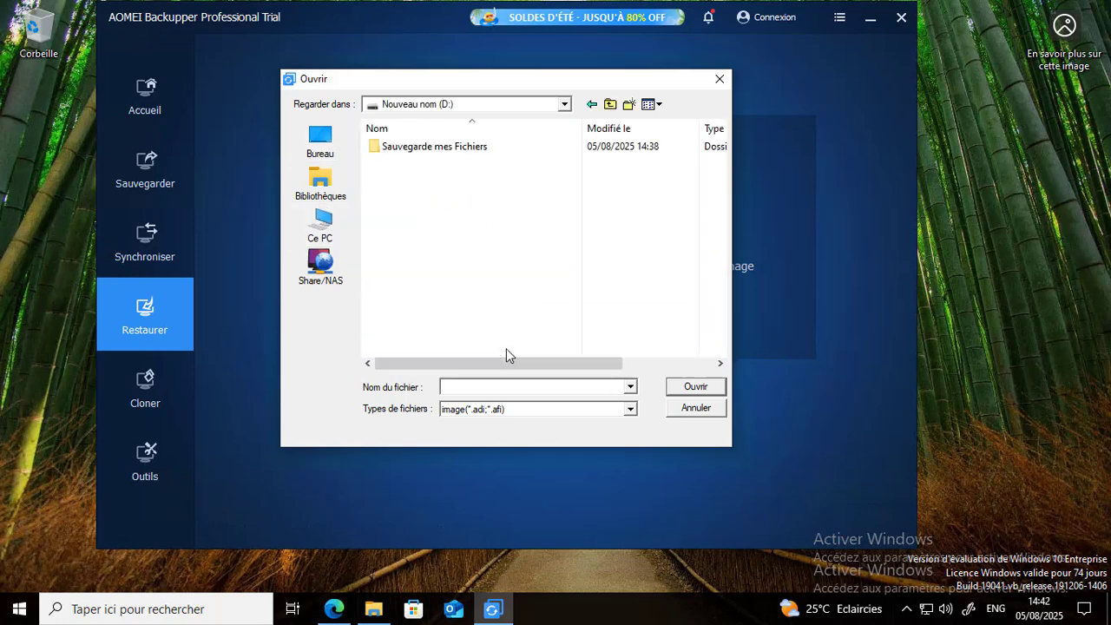
double_click(458, 150)
click(458, 147)
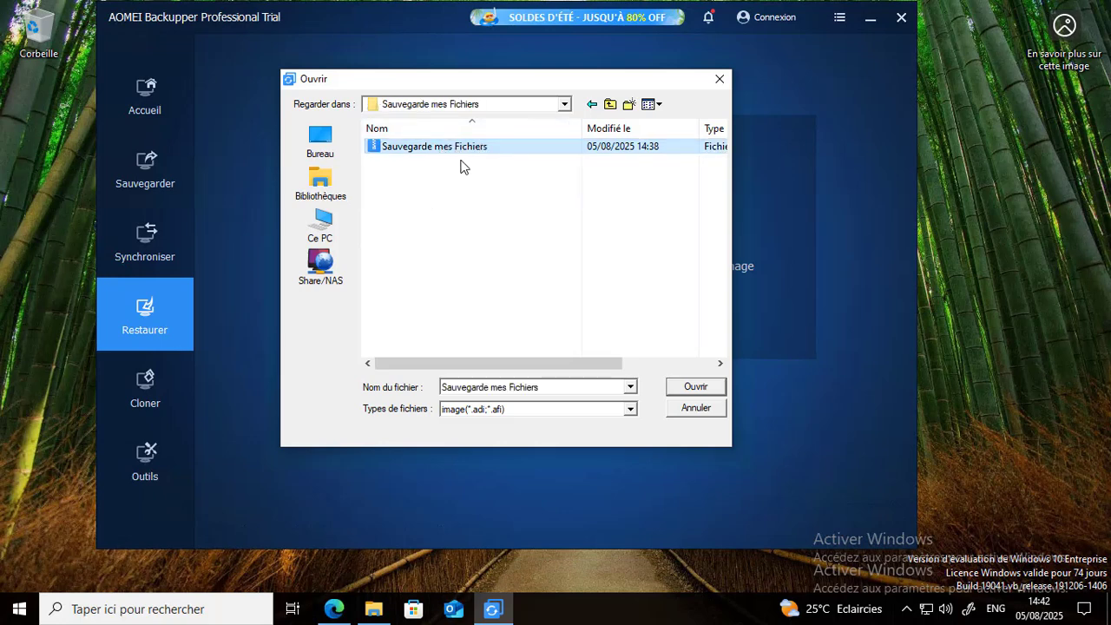
click(703, 390)
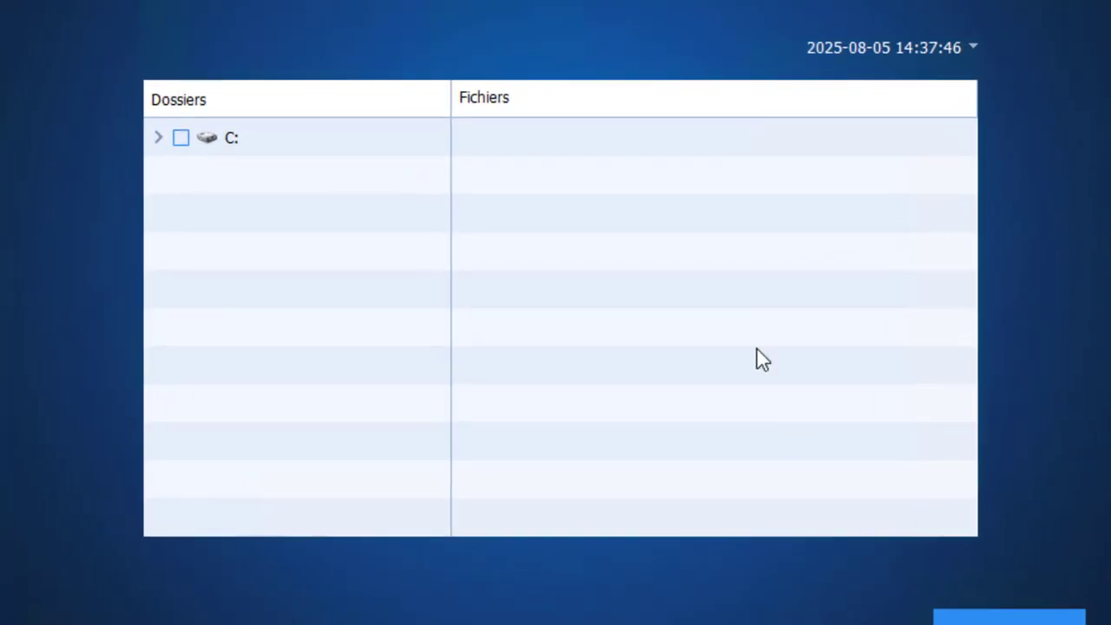
- Select the whole Desktop folder of the admin profile on C:, including Nouveau dossier and all its files, for restoring
click(158, 139)
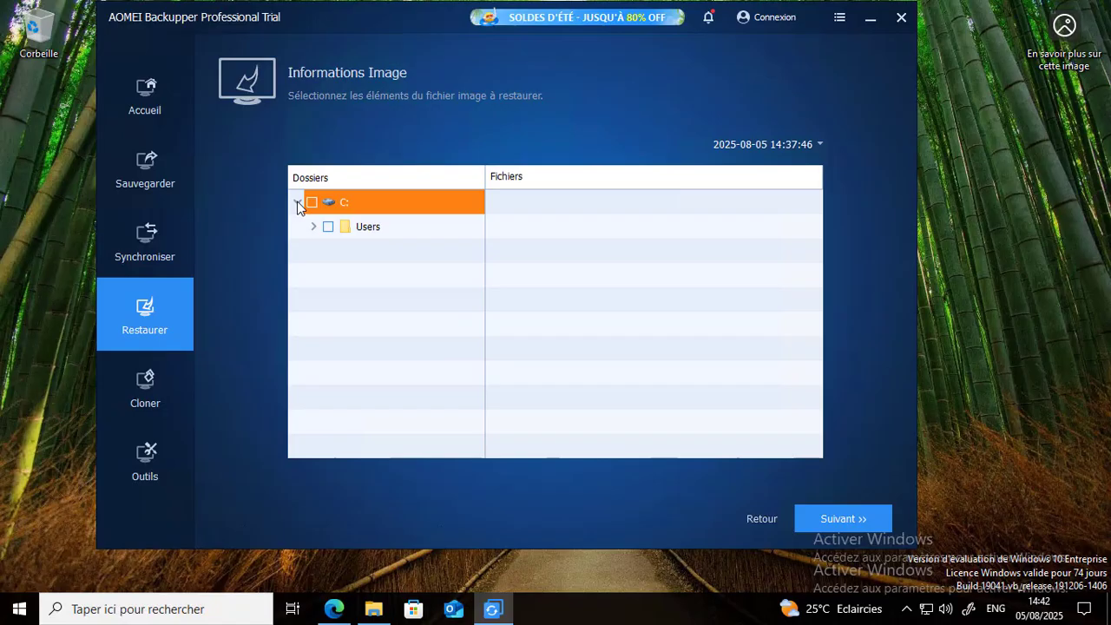
click(182, 177)
click(208, 215)
click(346, 276)
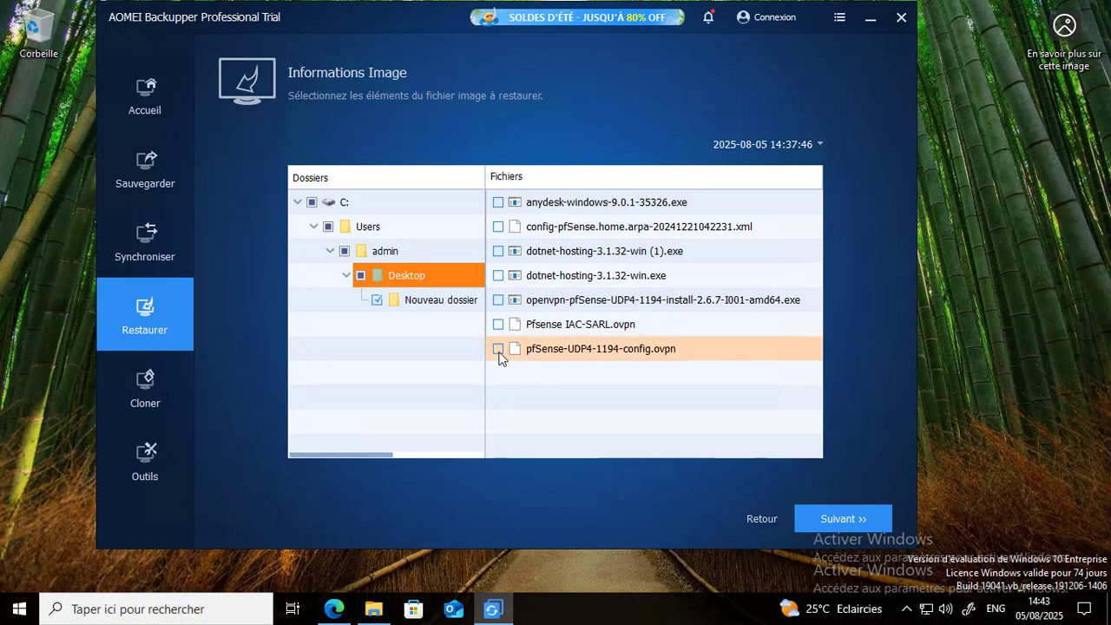
click(499, 352)
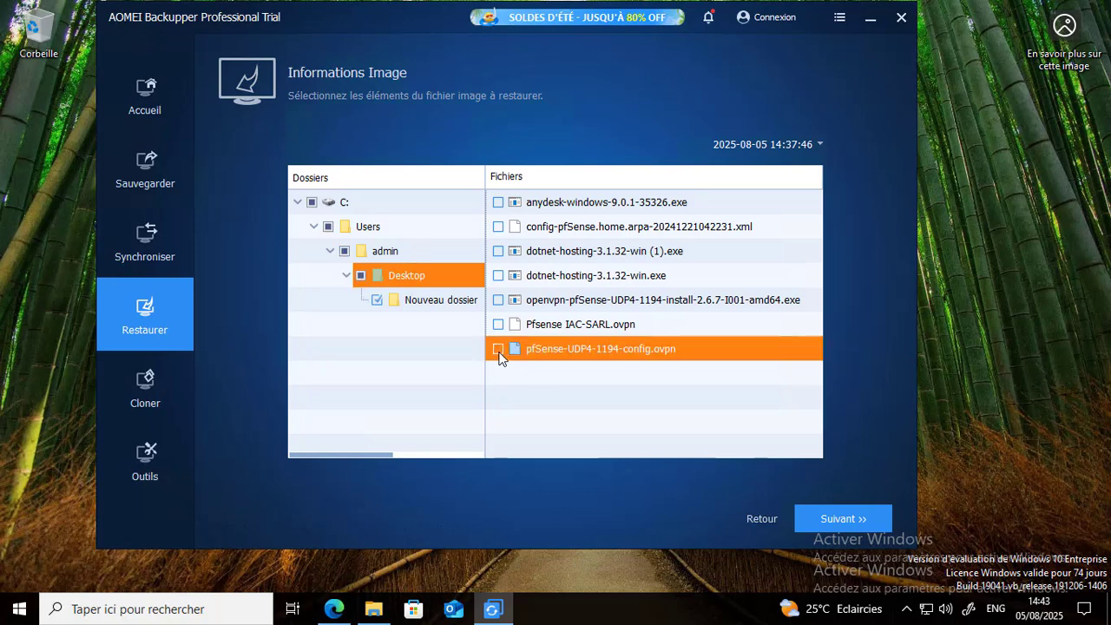
click(361, 276)
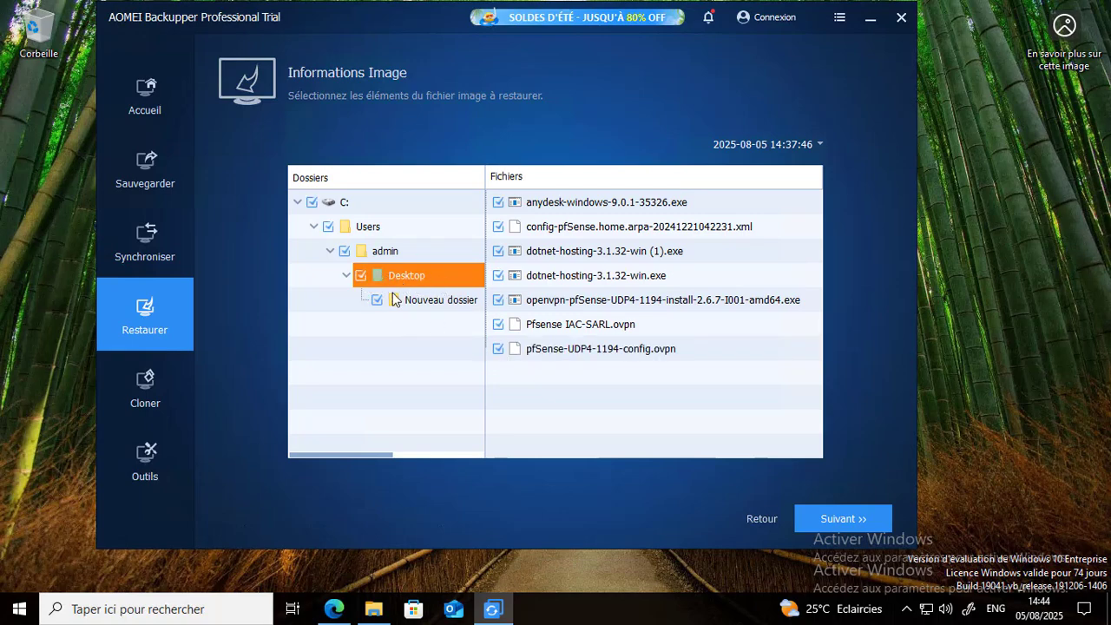
- Restore the selected items to their original location and minimize the backup program once the operation is finished
click(858, 519)
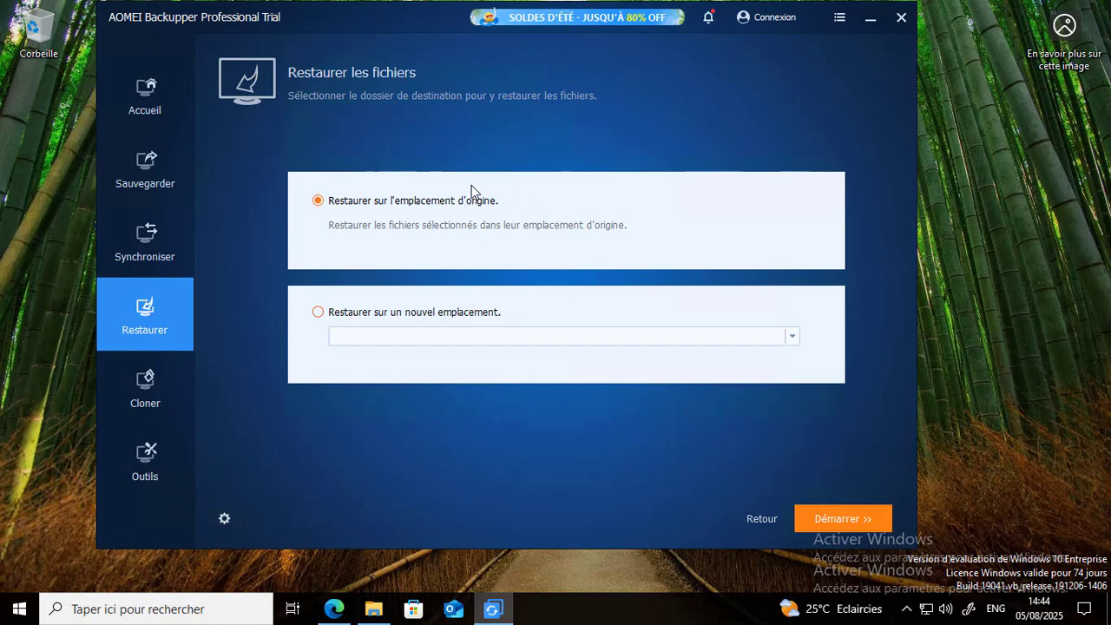
click(318, 312)
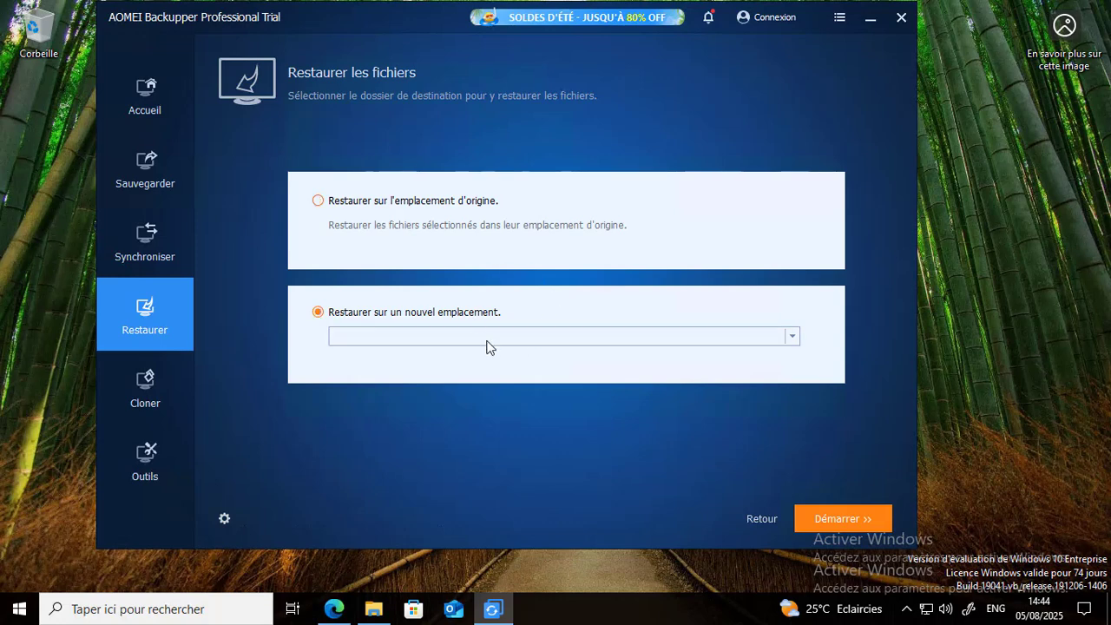
click(792, 339)
click(319, 202)
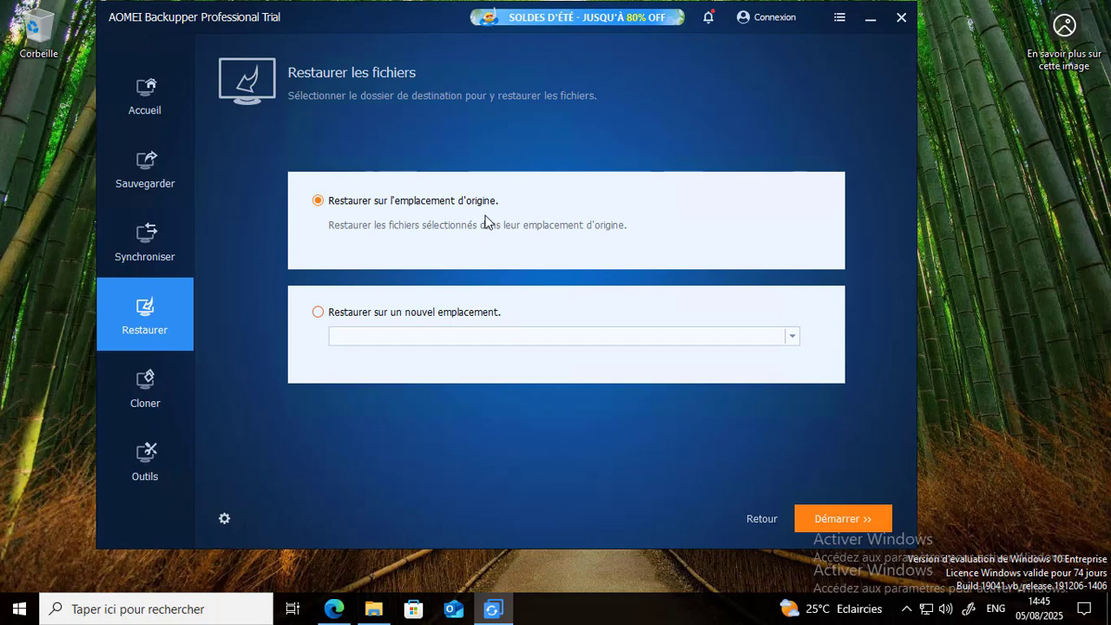
click(858, 521)
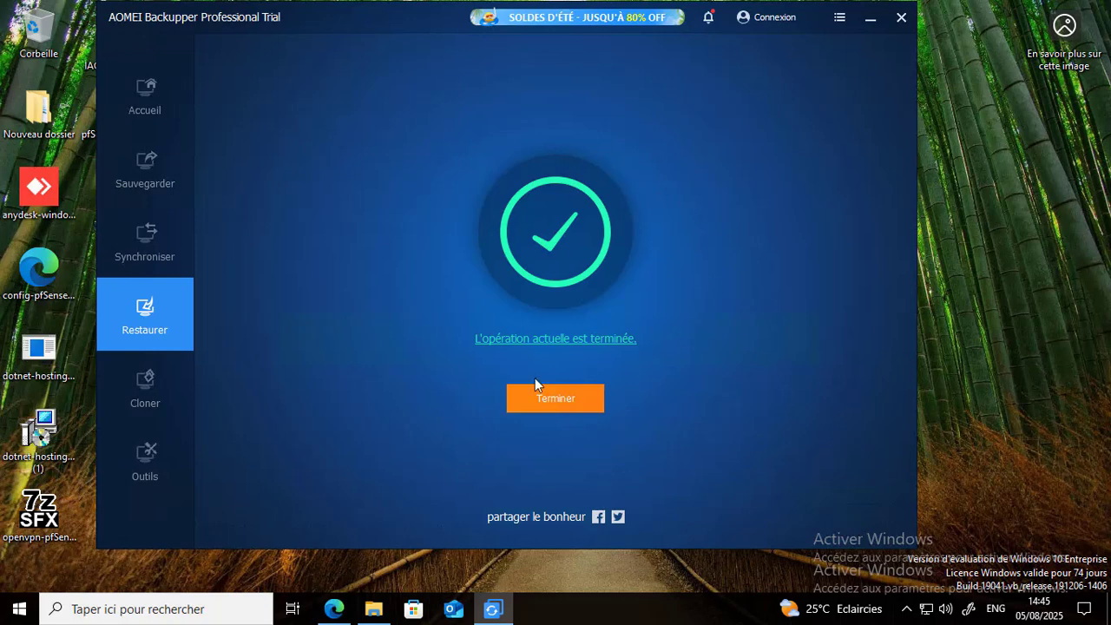
click(575, 397)
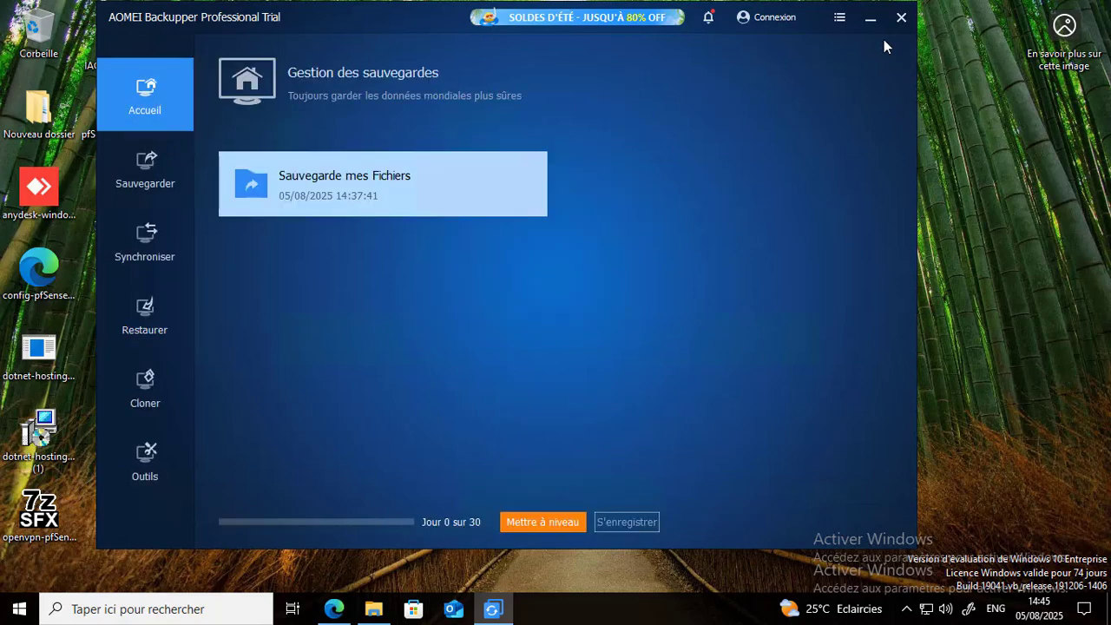
click(869, 20)
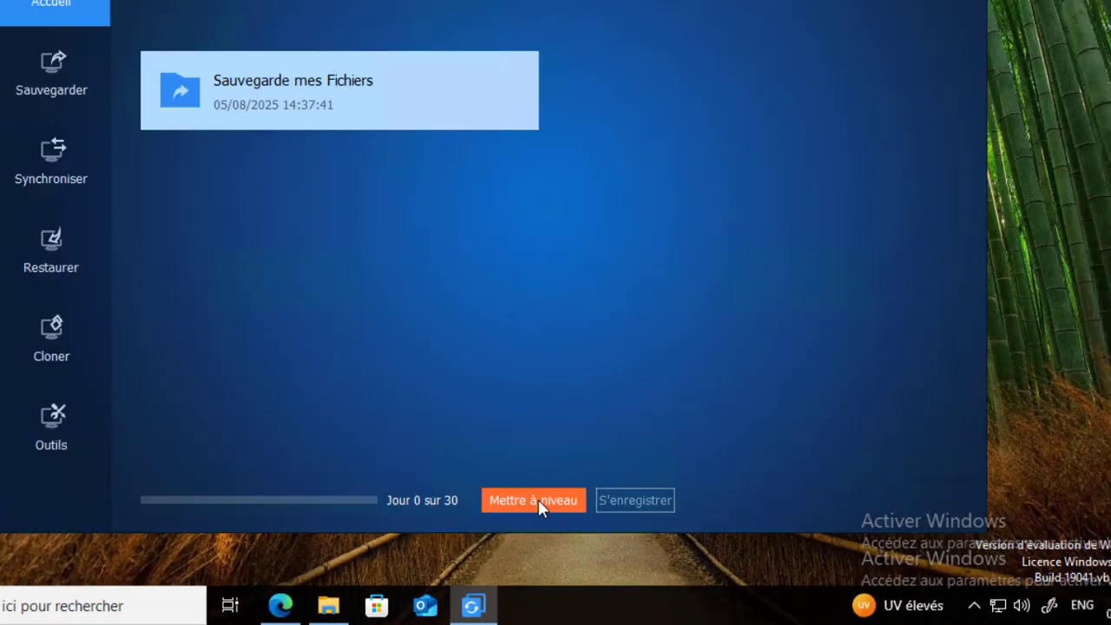
- View the upgrade offers and examine the Pro - Annuel edition's online checkout page, then minimize the browser
click(455, 337)
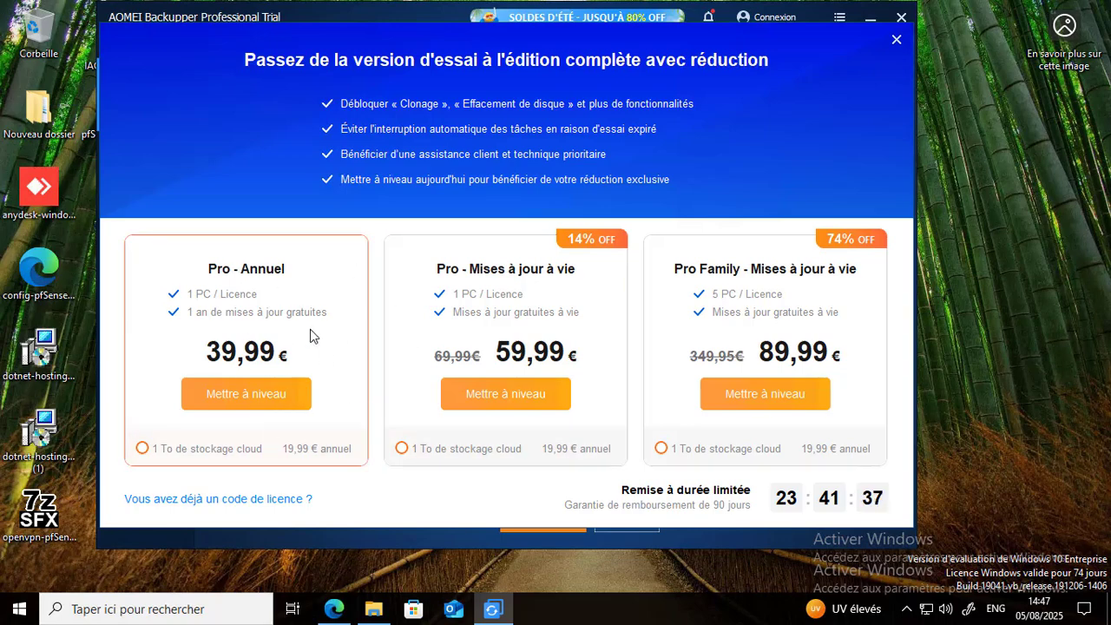
click(247, 399)
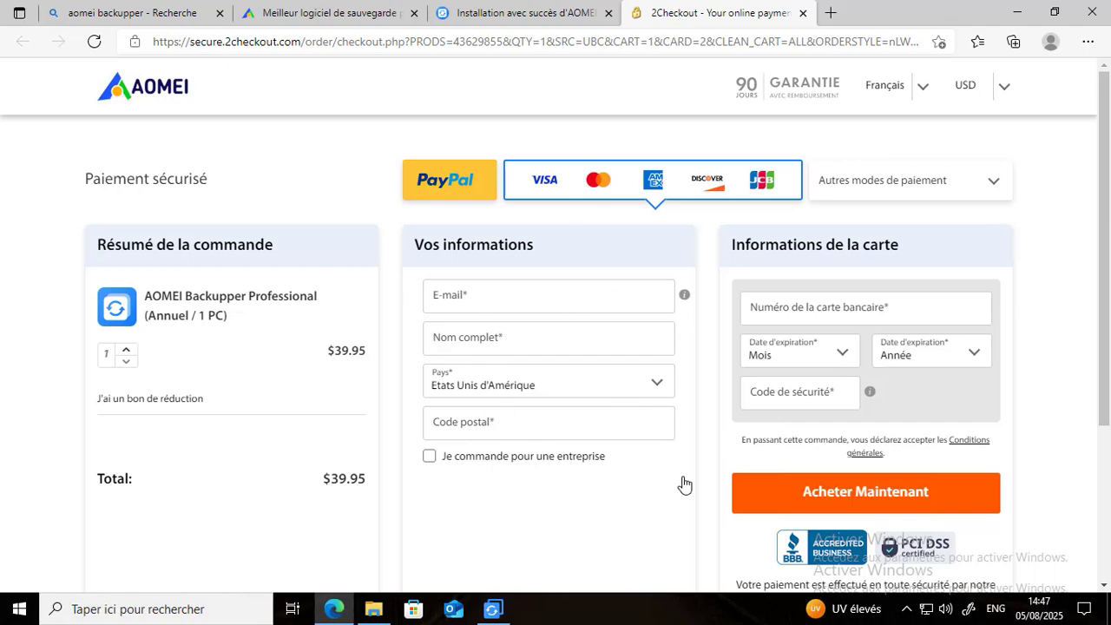
click(1105, 572)
click(1104, 146)
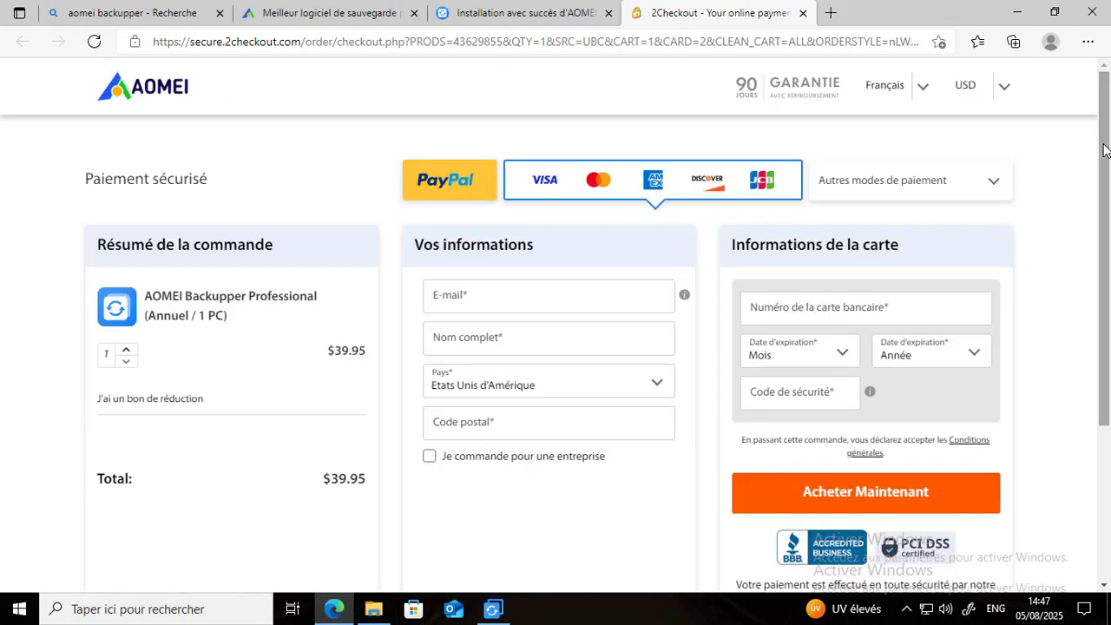
click(1018, 20)
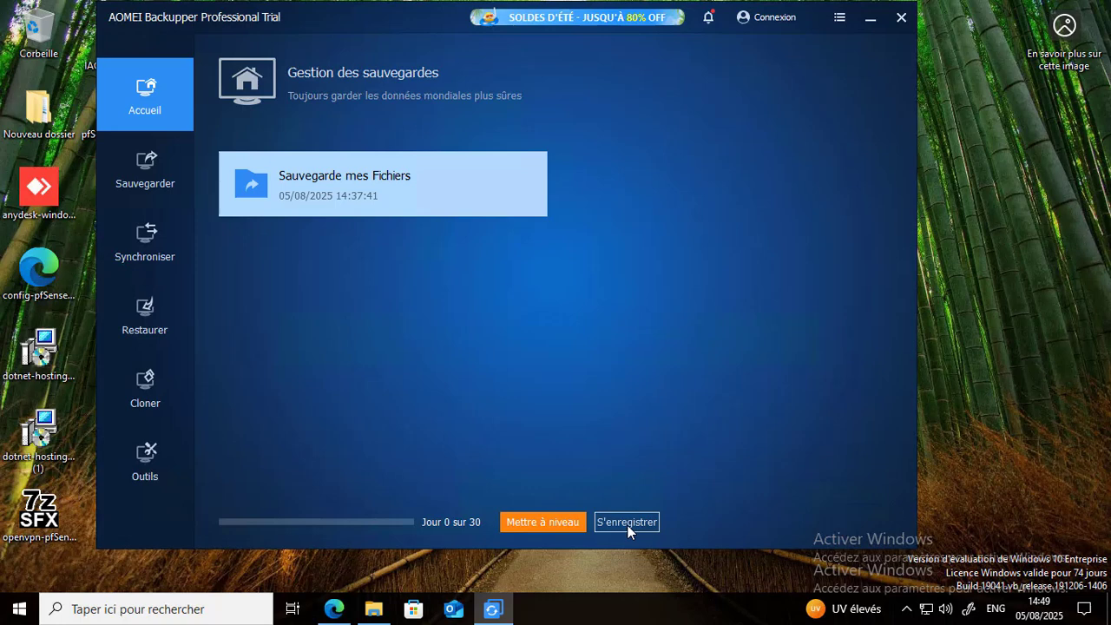
- Open the licence code registration form for AOMEI Backupper
click(626, 522)
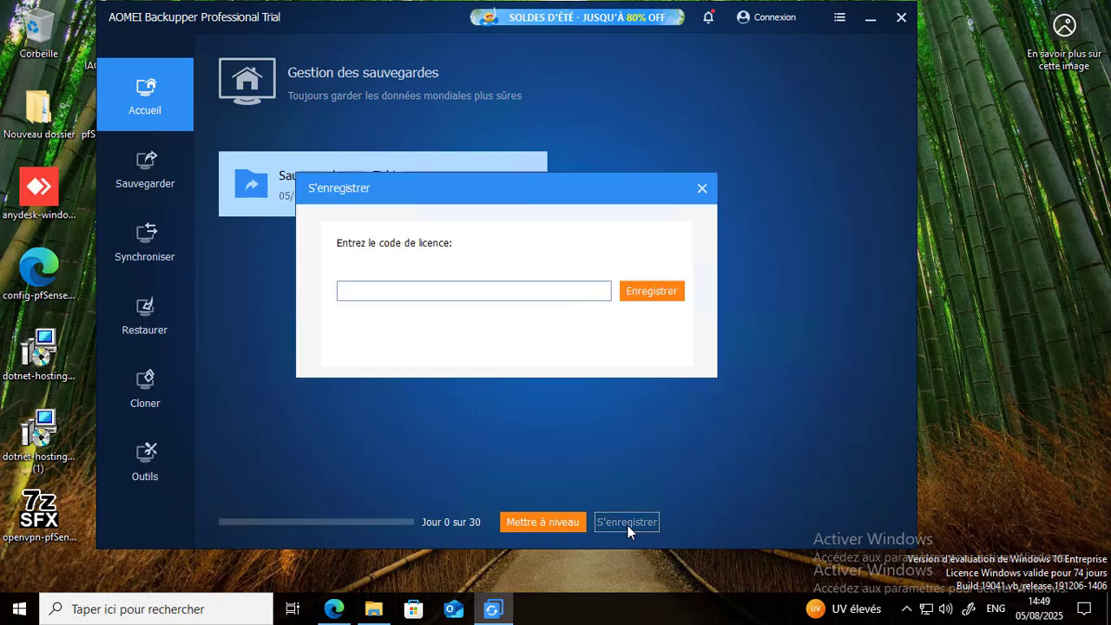